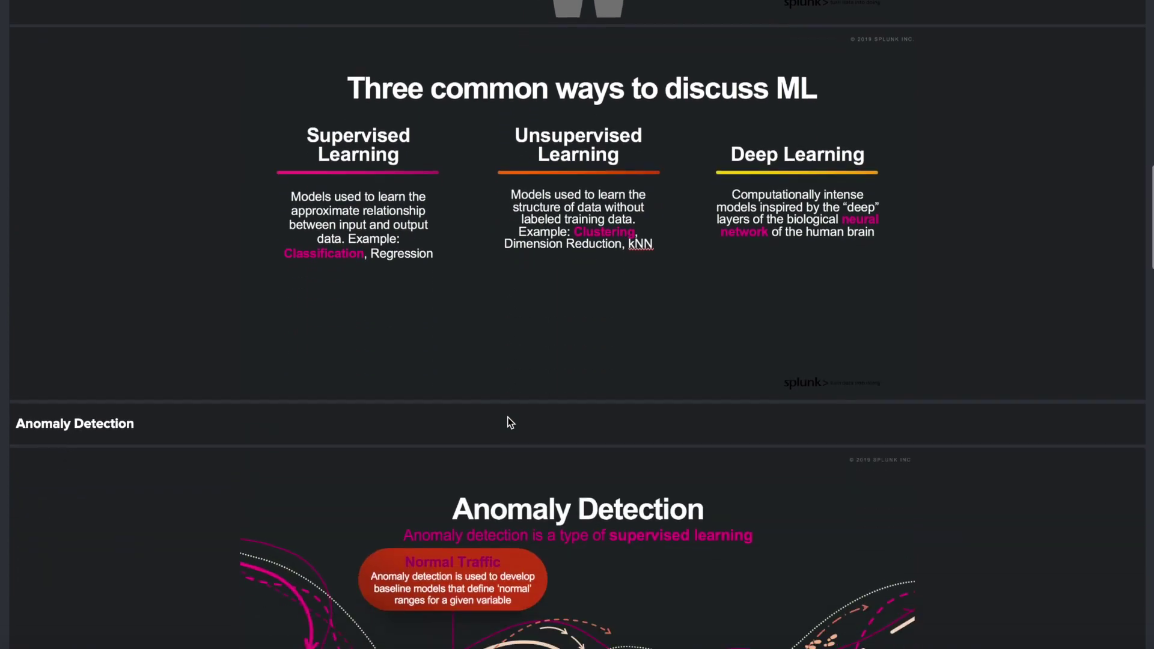
- Read through the slides on anomaly detection, classification and predicting botnets from NetFlow logs
scroll(509, 423, "down", 5)
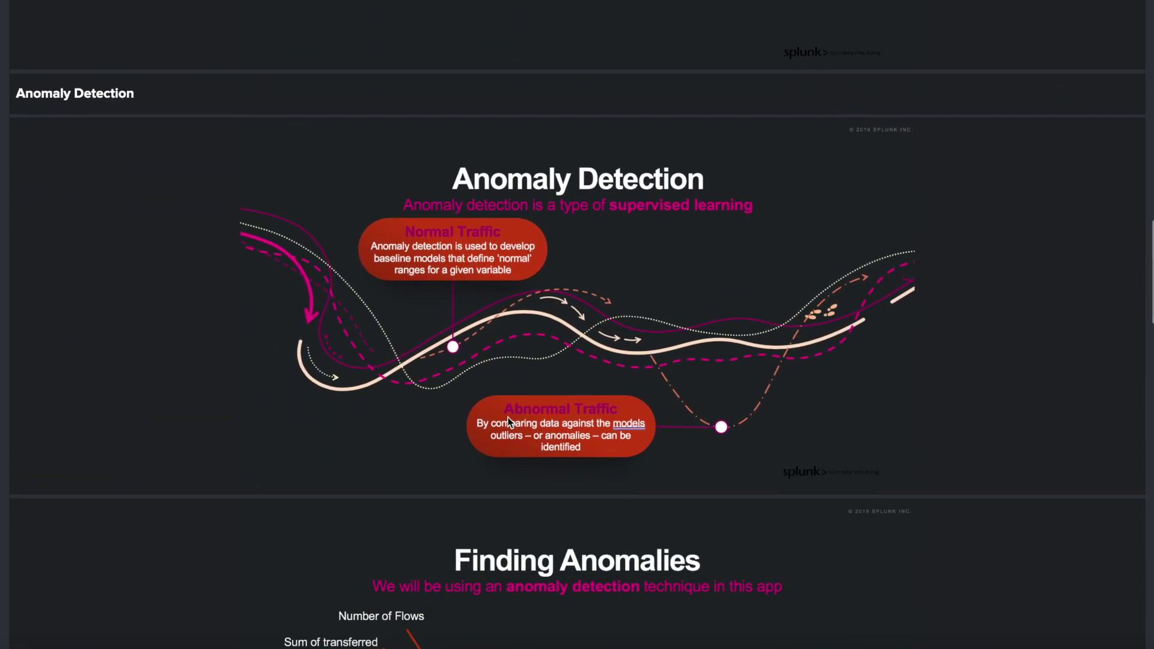
scroll(508, 419, "down", 6)
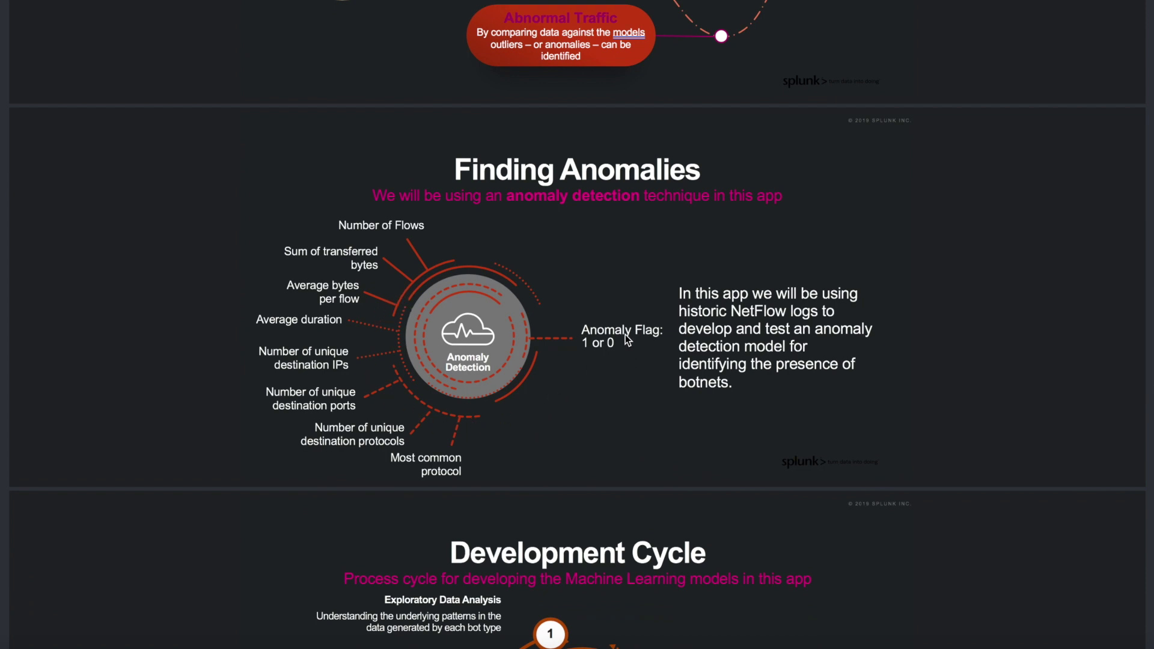
scroll(625, 335, "down", 5)
scroll(625, 334, "down", 2)
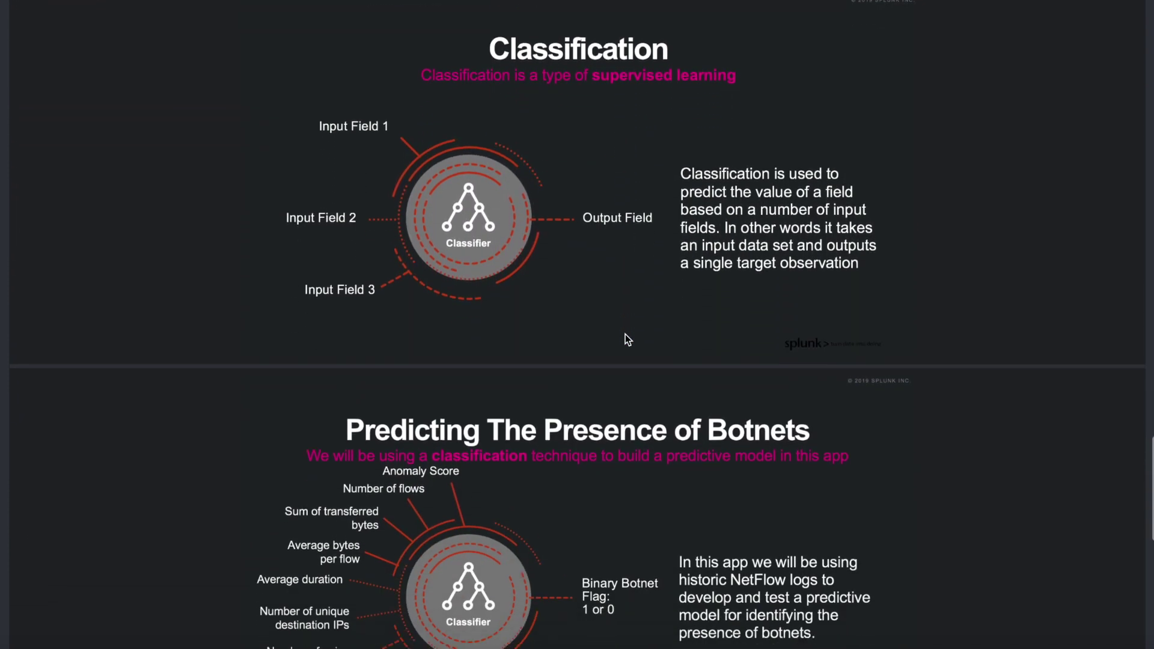
scroll(625, 335, "down", 4)
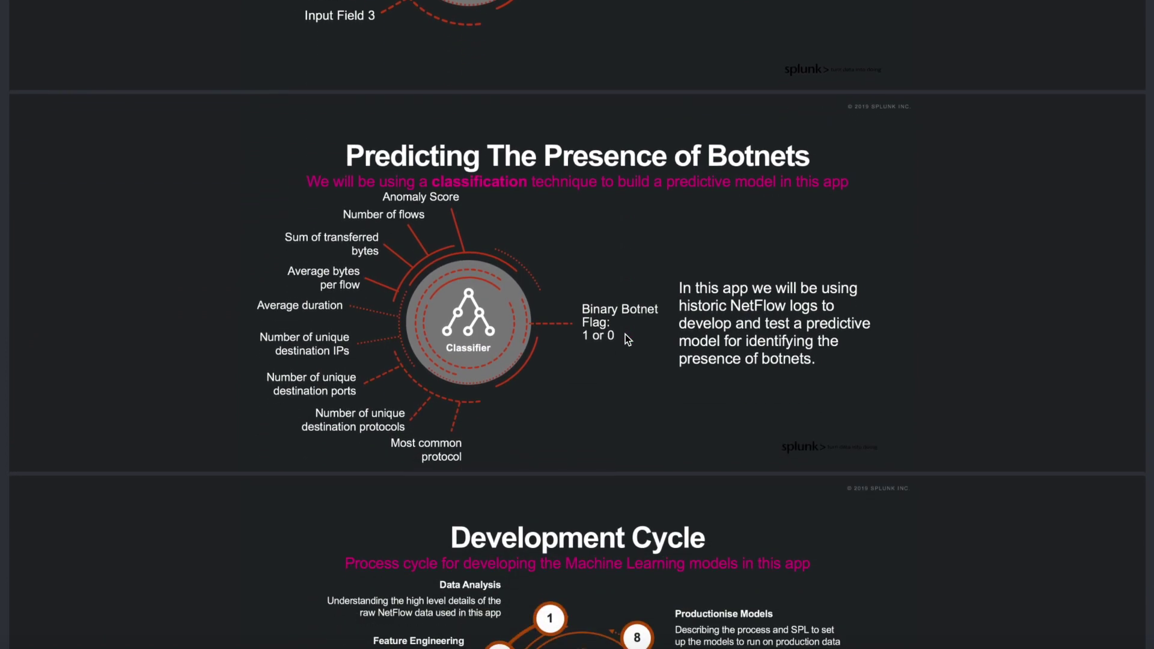
scroll(619, 346, "down", 6)
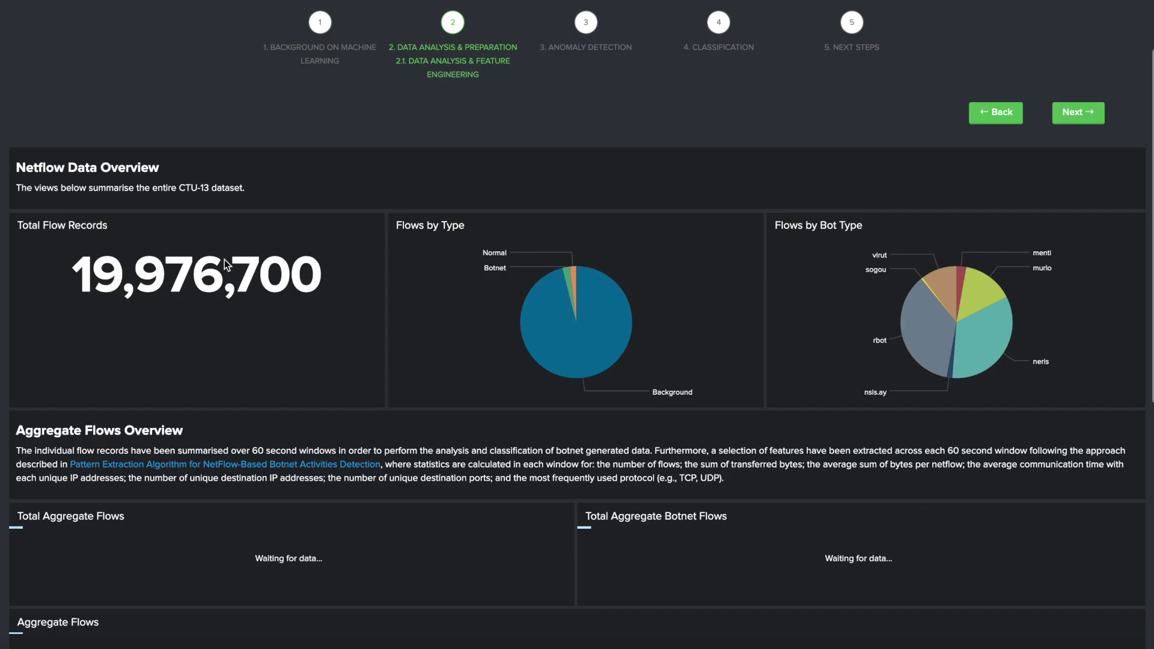
- Brush the Feature Relationships botnet axis to keep only the 500 non-botnet (botnet=0) flows
scroll(225, 260, "down", 2)
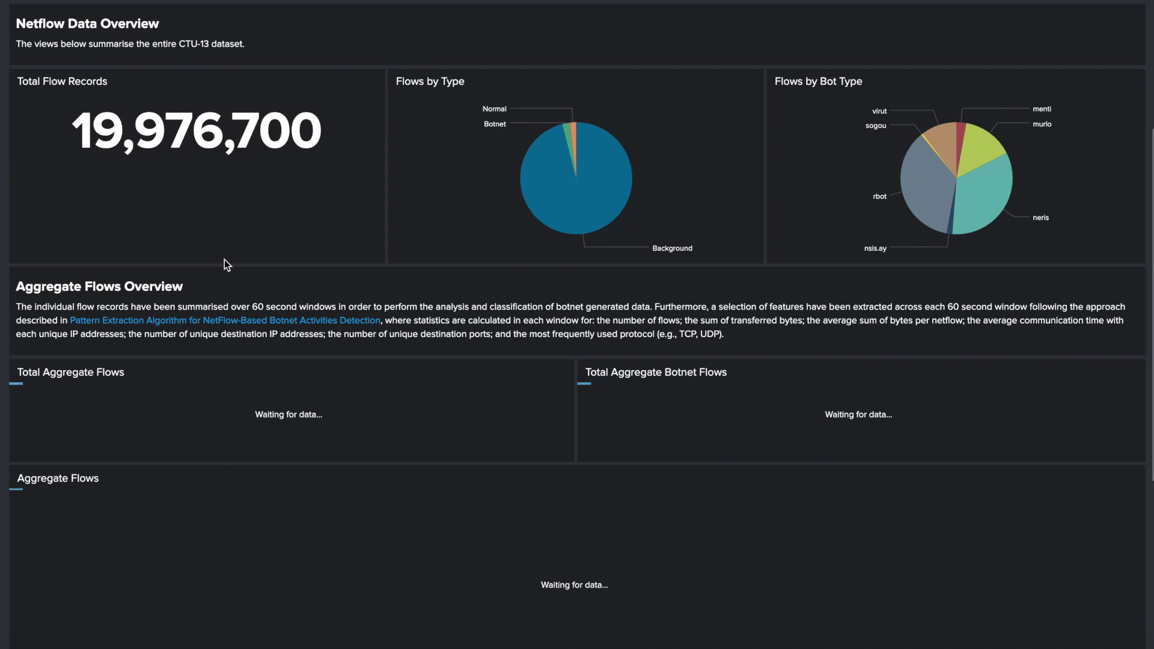
scroll(225, 260, "down", 5)
scroll(225, 259, "down", 2)
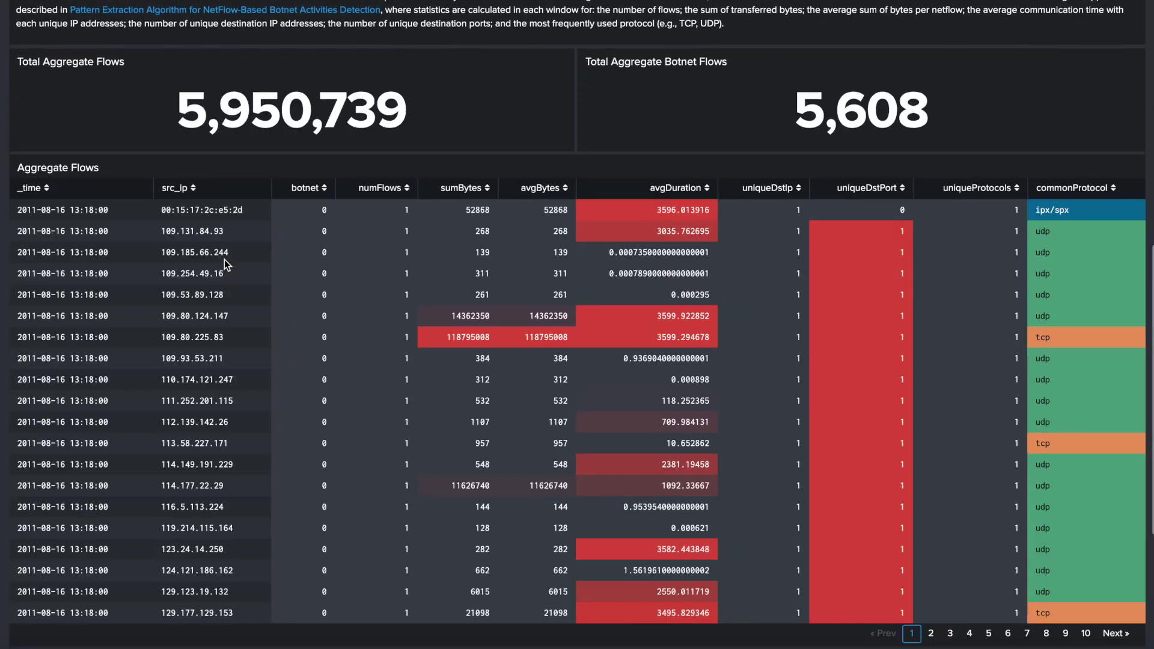
scroll(301, 222, "down", 2)
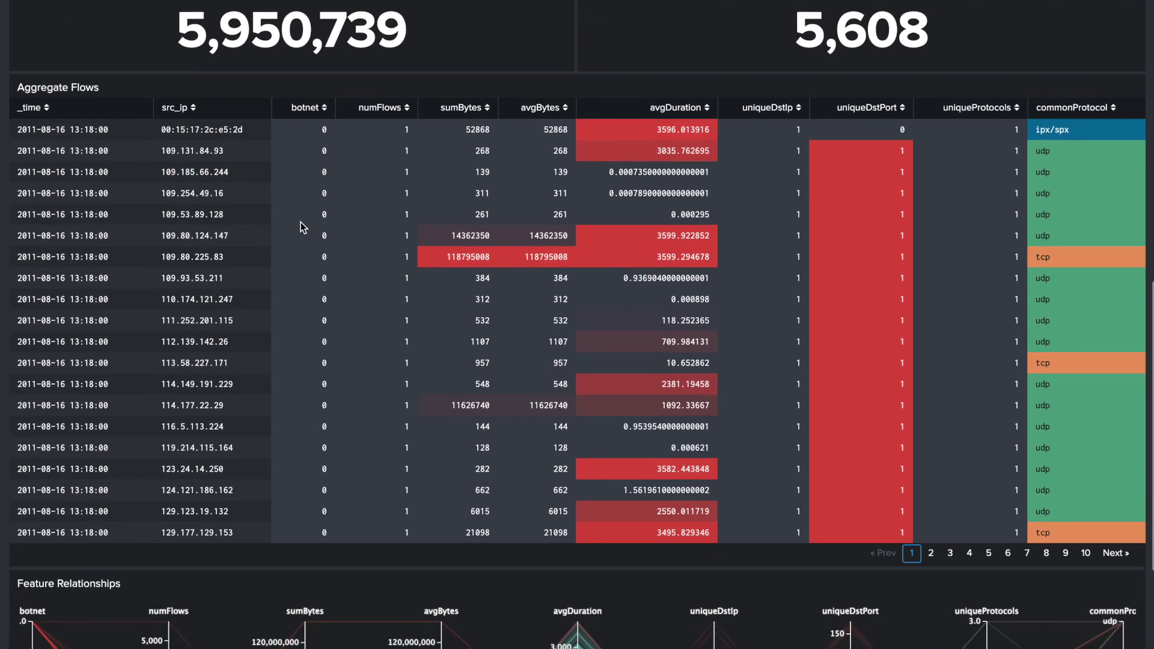
scroll(352, 316, "down", 2)
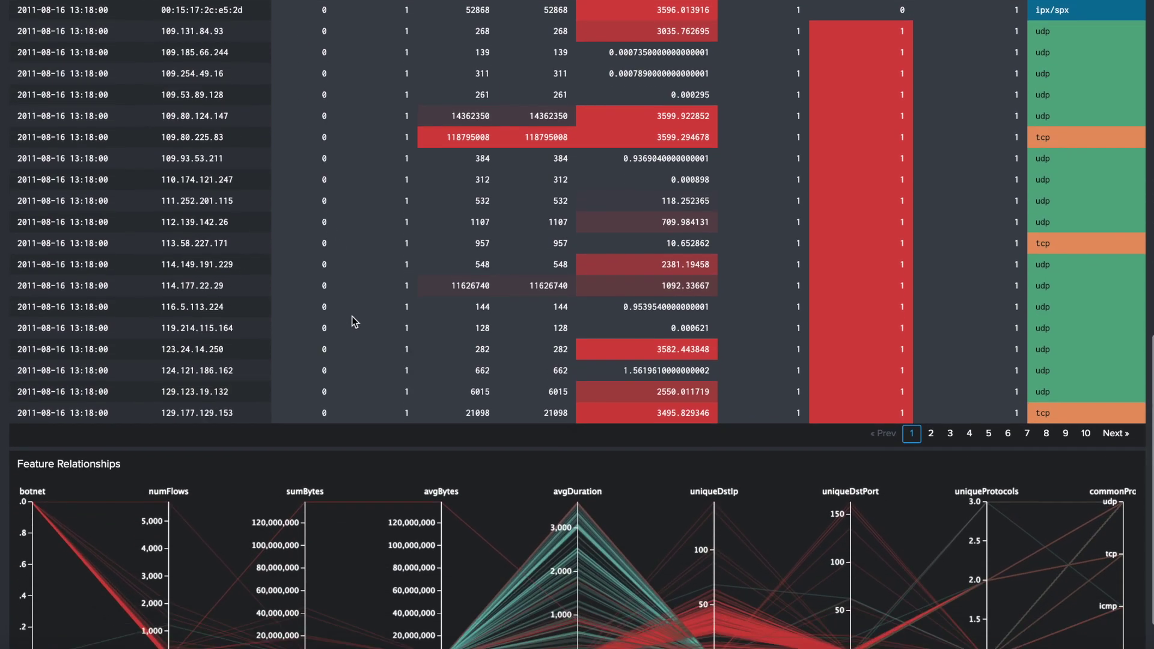
scroll(351, 316, "down", 1)
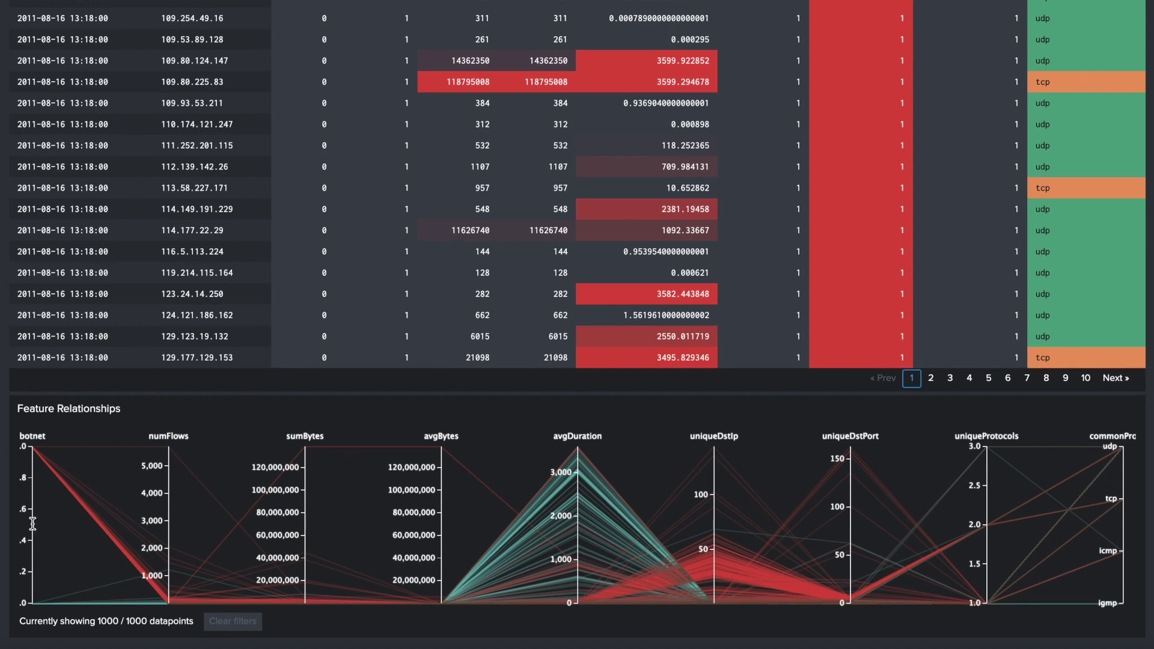
left_click_drag(33, 534, 41, 393)
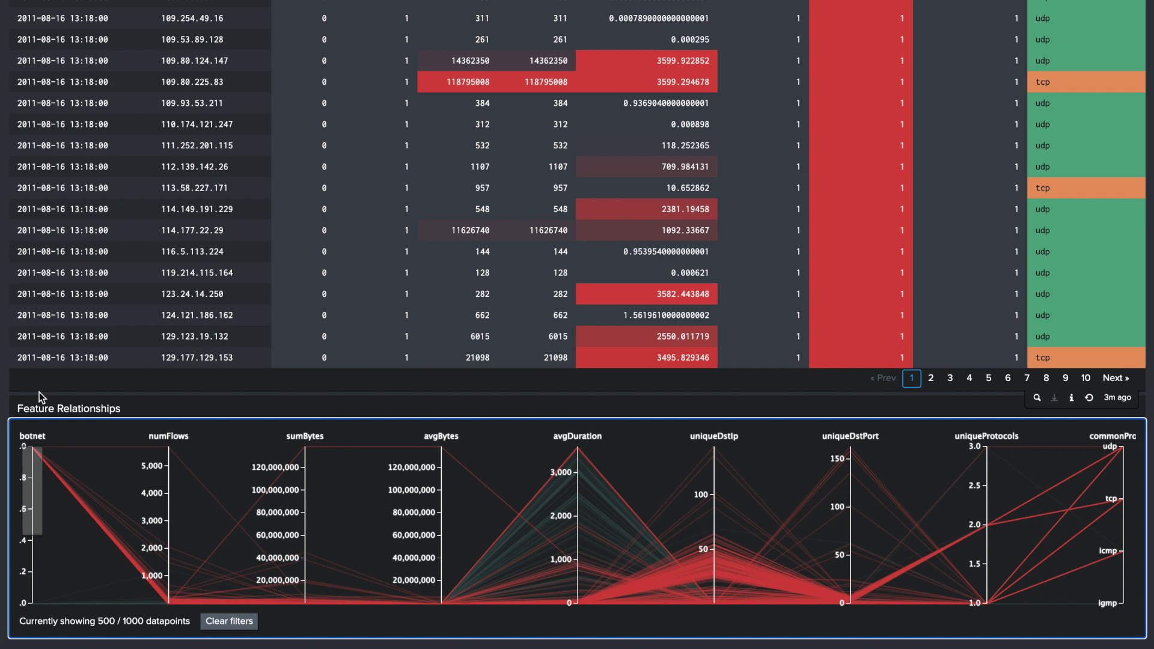
left_click_drag(33, 544, 27, 634)
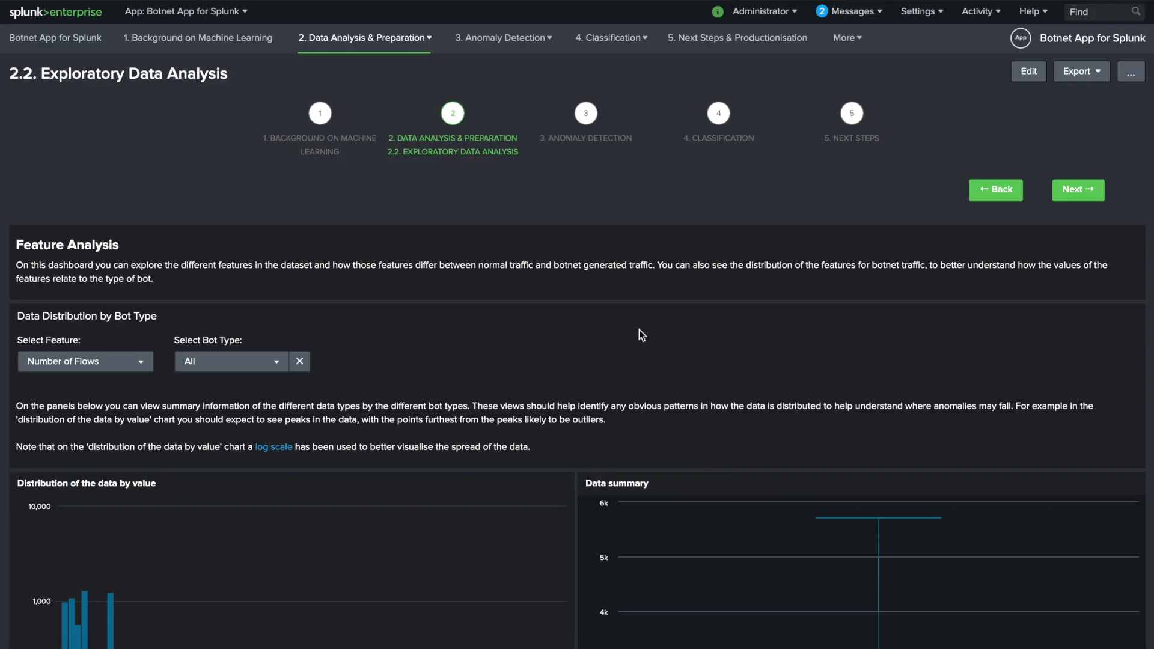
- Read the values in the Number of Flows histogram and the bot versus normal traffic box plot
scroll(605, 315, "down", 2)
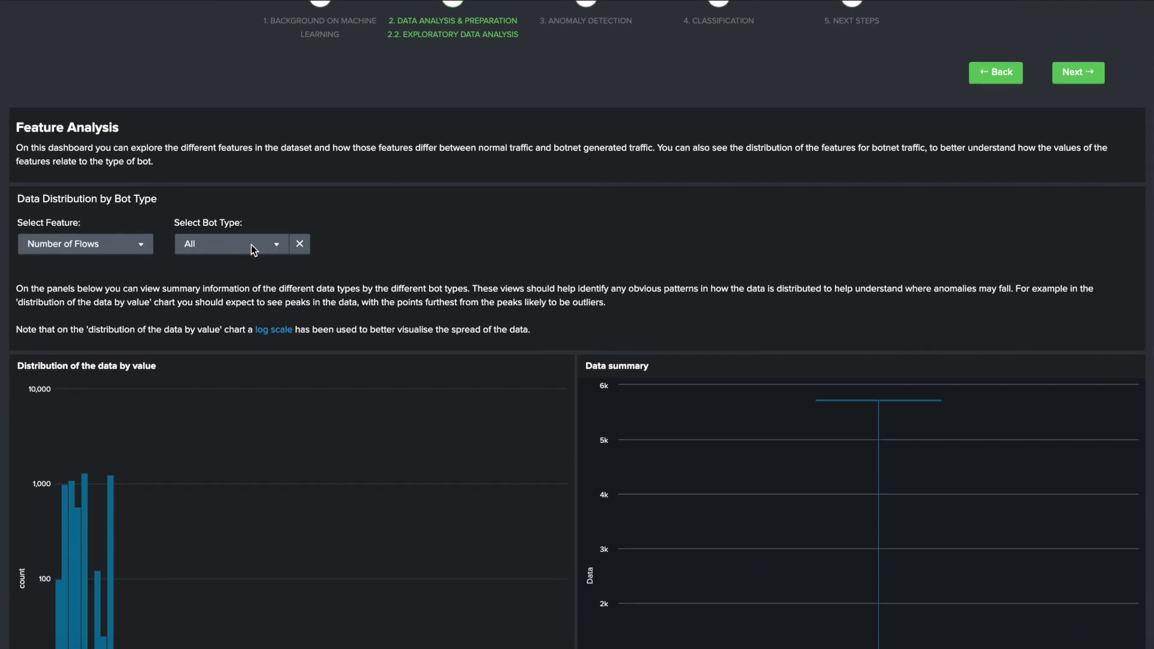
scroll(369, 296, "down", 1)
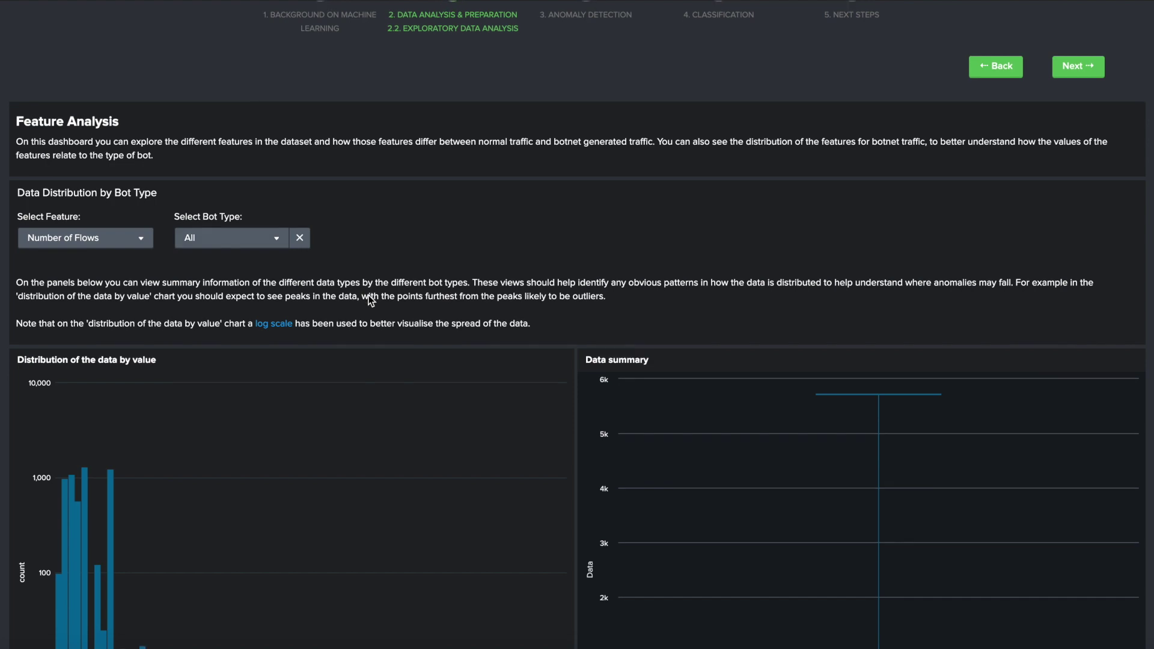
scroll(371, 300, "down", 2)
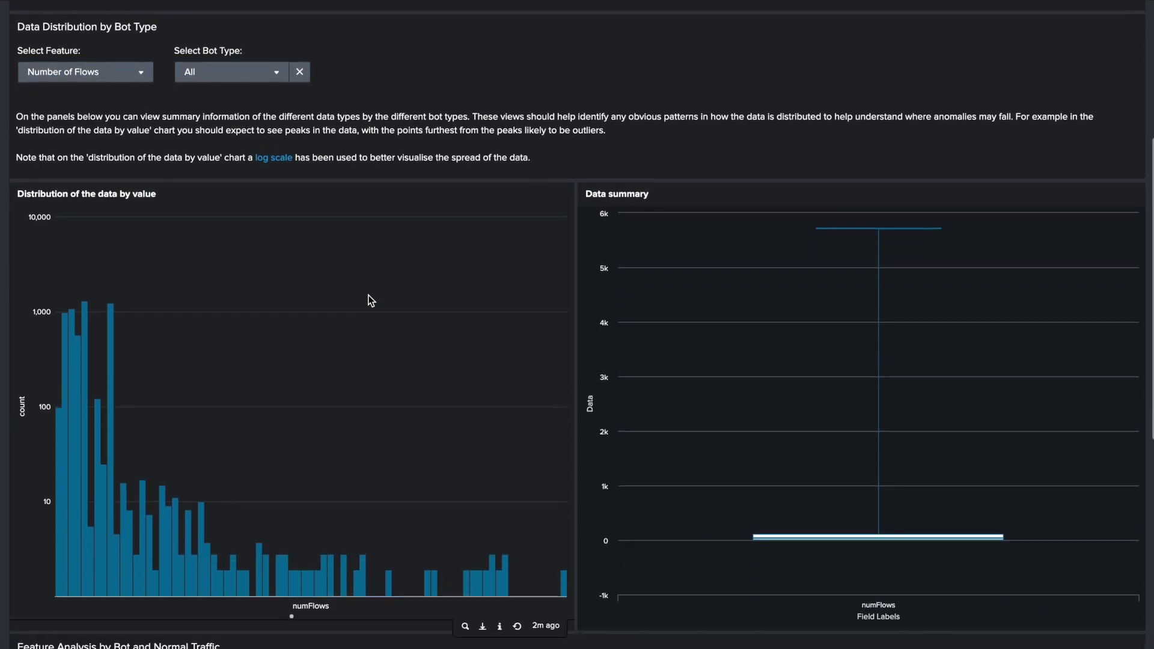
scroll(371, 300, "down", 2)
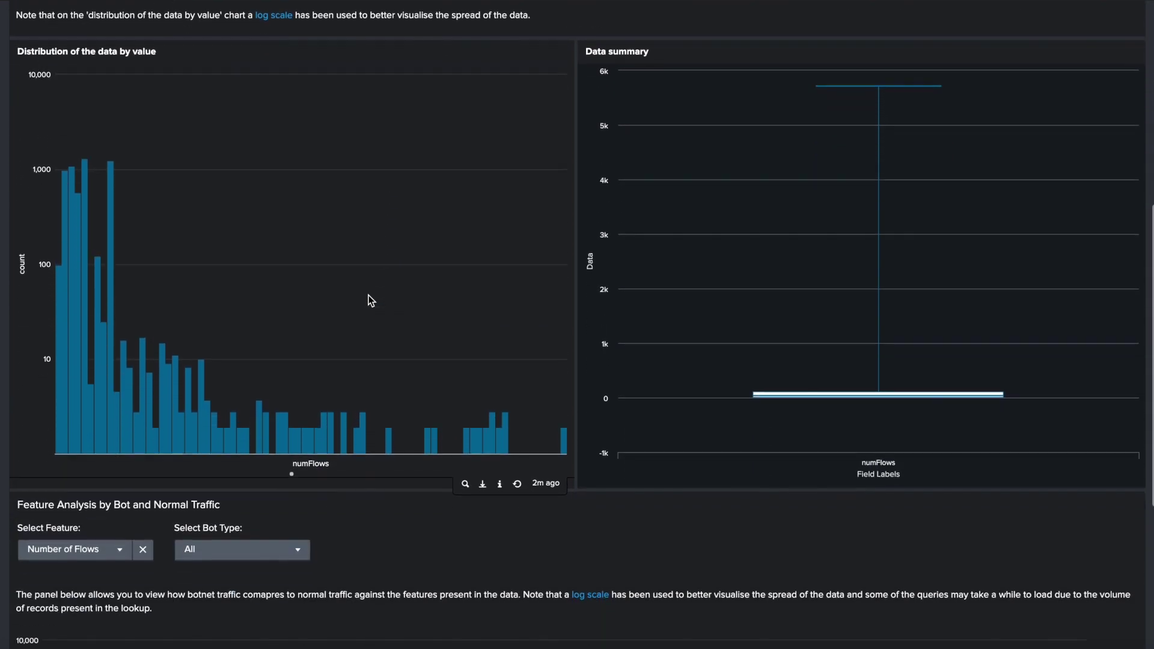
mouse_move(824, 385)
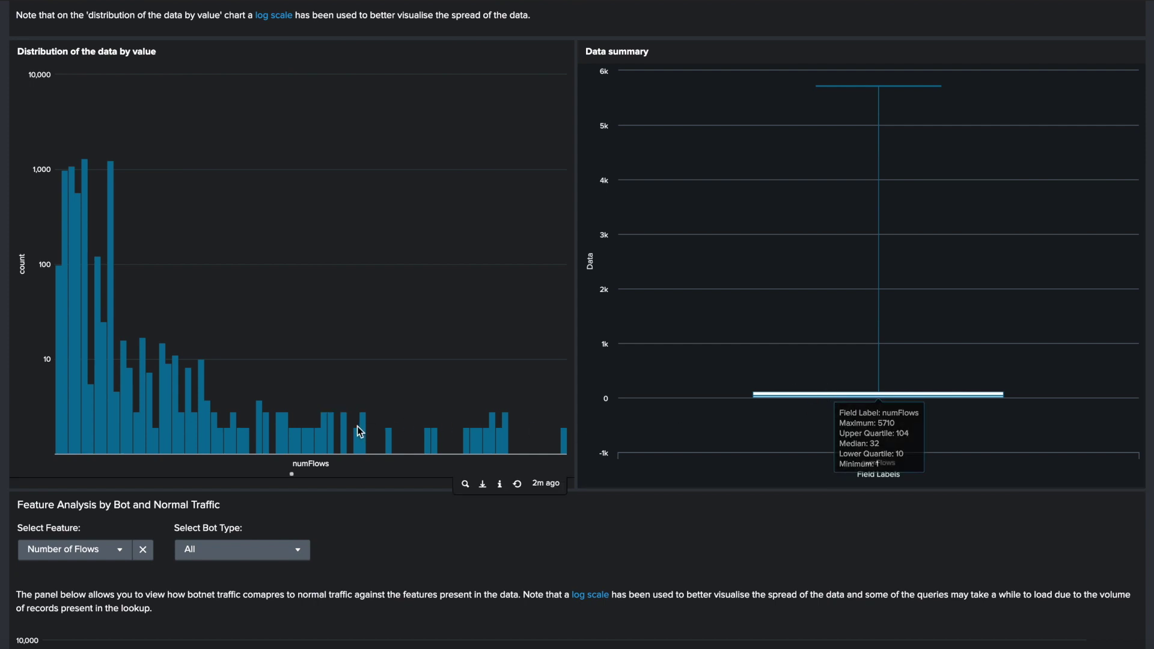
mouse_move(225, 444)
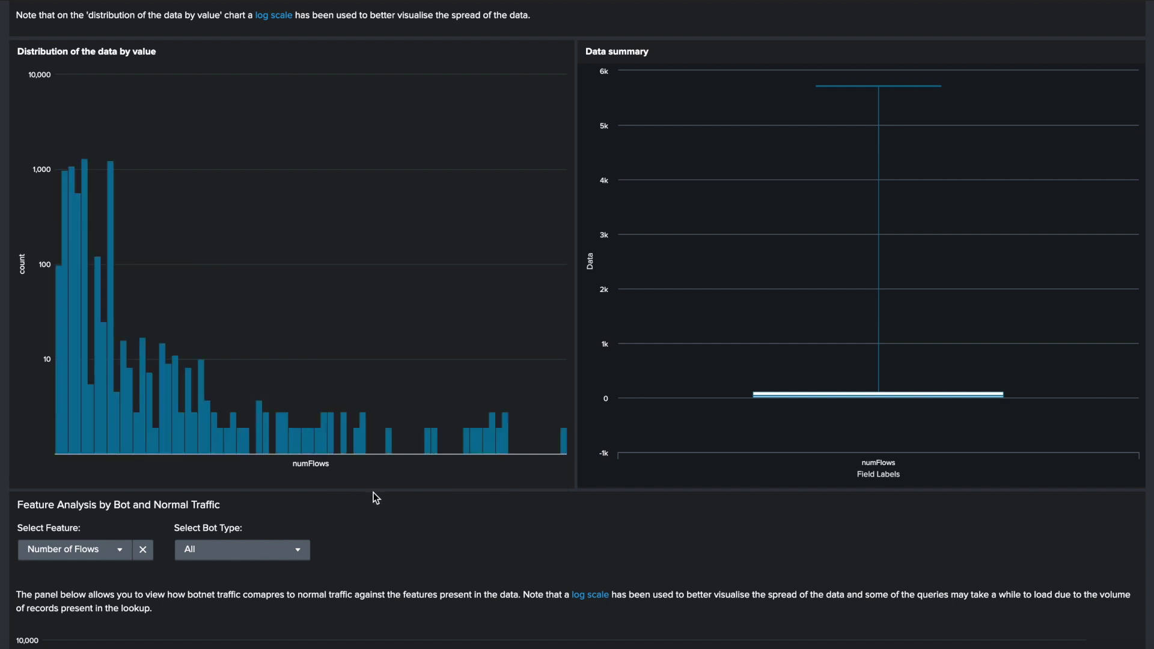
scroll(373, 492, "down", 5)
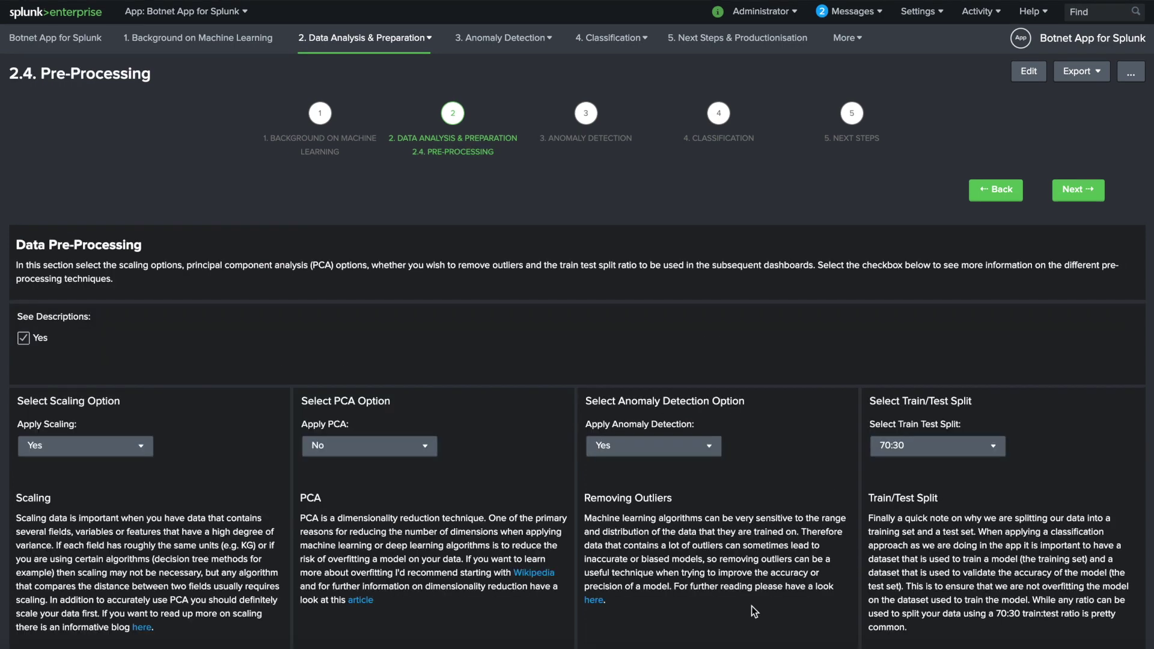
- Rotate and zoom the 3-D PCA scatter plot to inspect the botnet point cluster
scroll(543, 345, "down", 4)
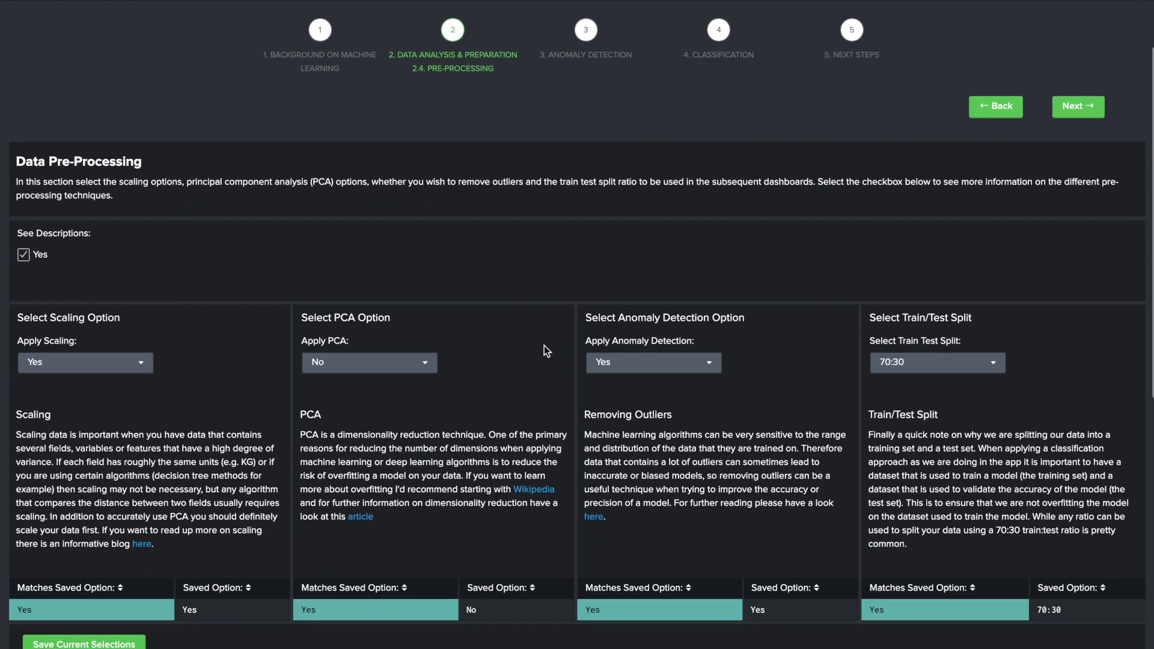
scroll(546, 350, "down", 2)
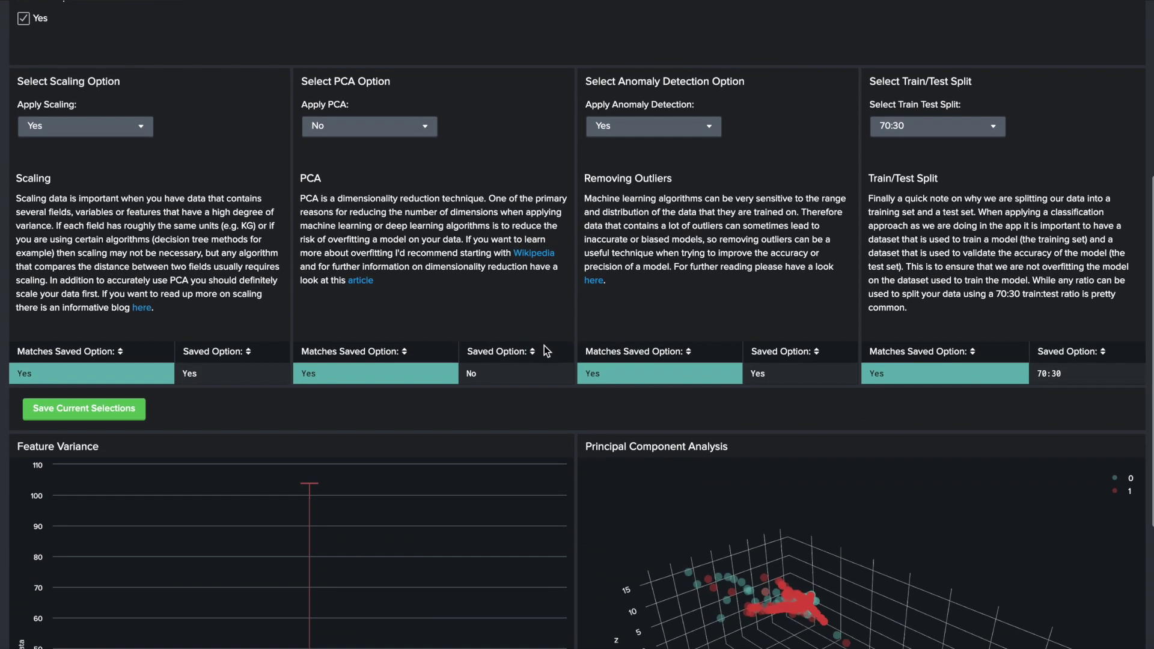
scroll(546, 350, "down", 1)
scroll(546, 350, "down", 3)
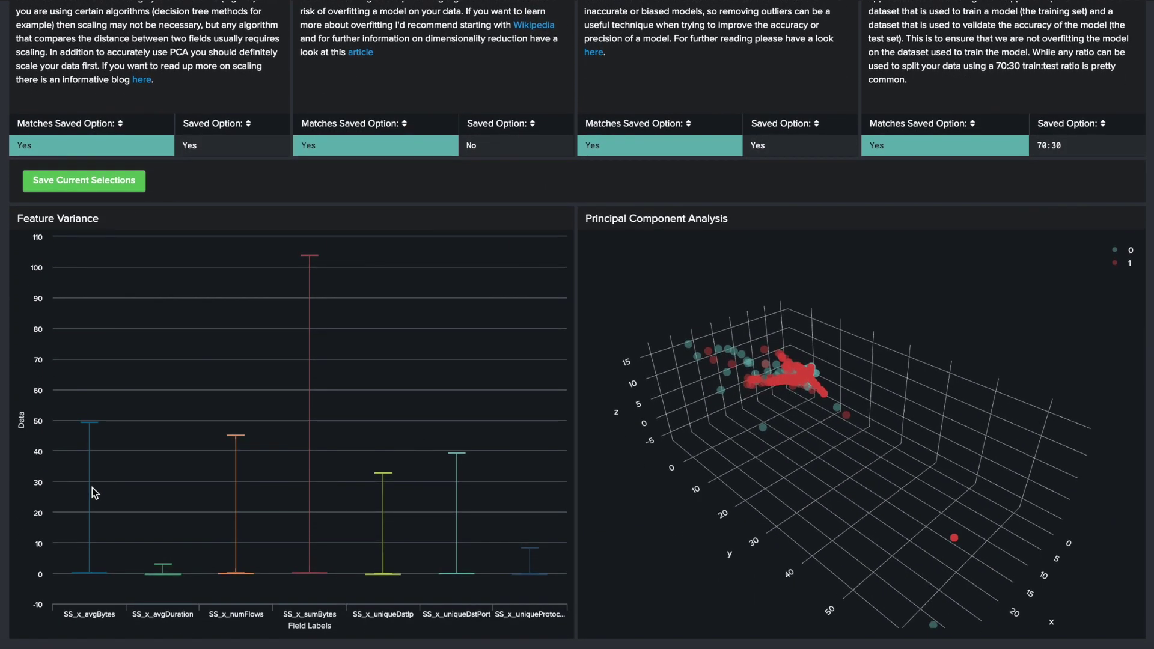
mouse_move(167, 567)
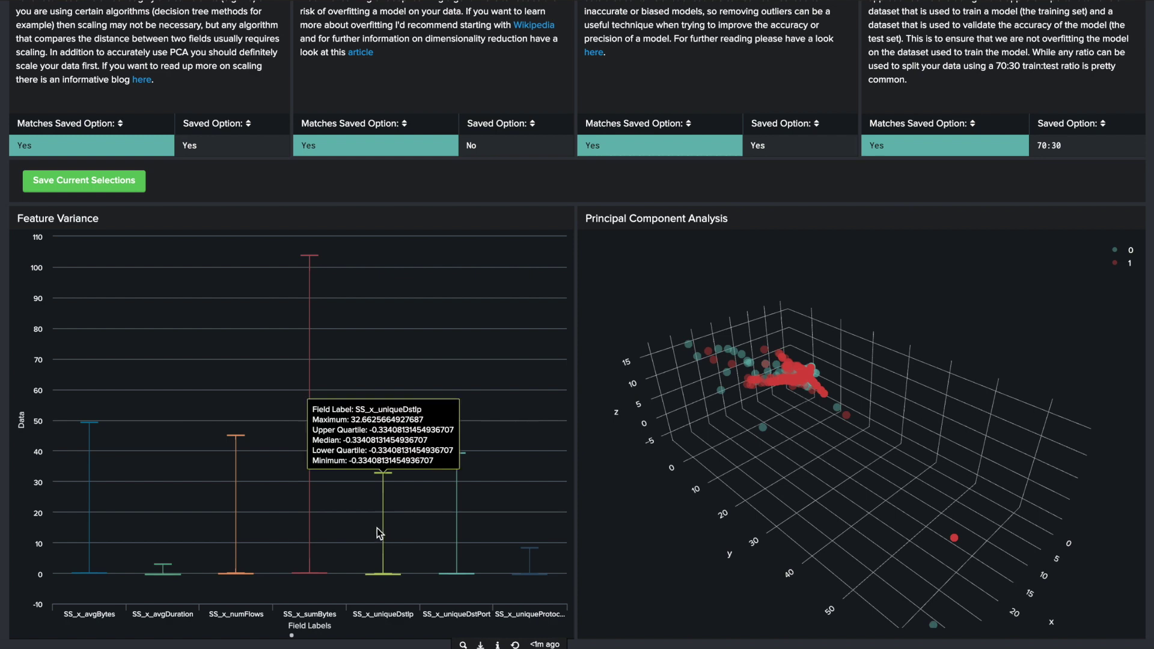
mouse_move(777, 431)
left_mouse_down()
mouse_move(849, 466)
mouse_move(851, 455)
mouse_move(801, 446)
mouse_move(799, 428)
left_mouse_up()
scroll(799, 428, "up", 5)
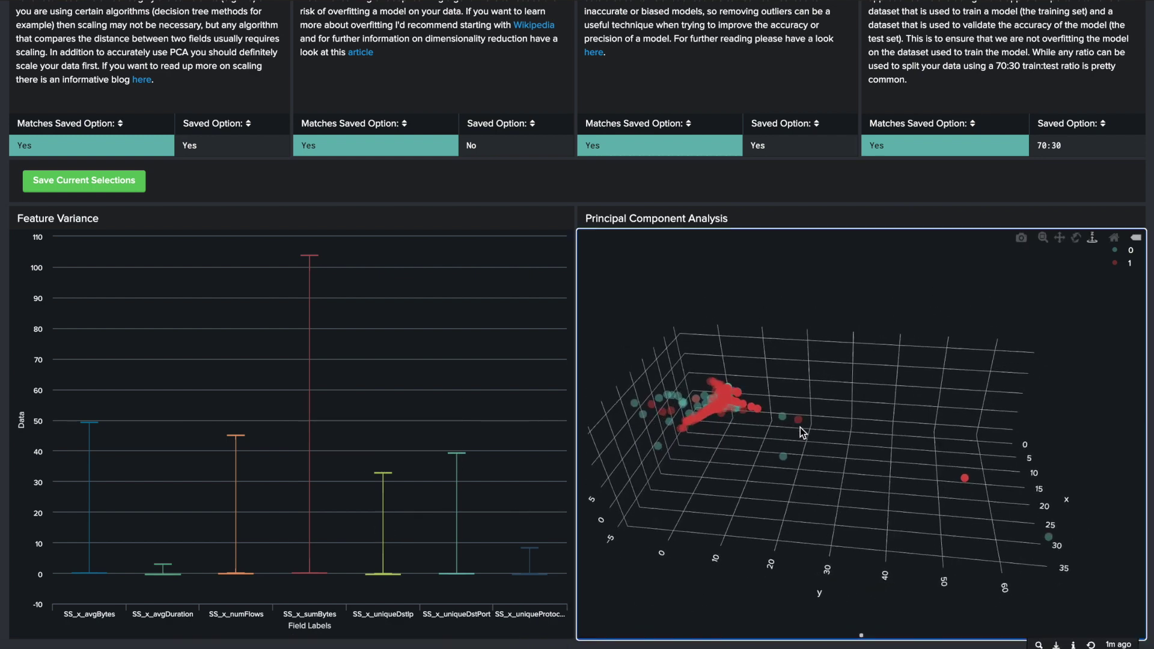
left_click_drag(663, 438, 610, 466)
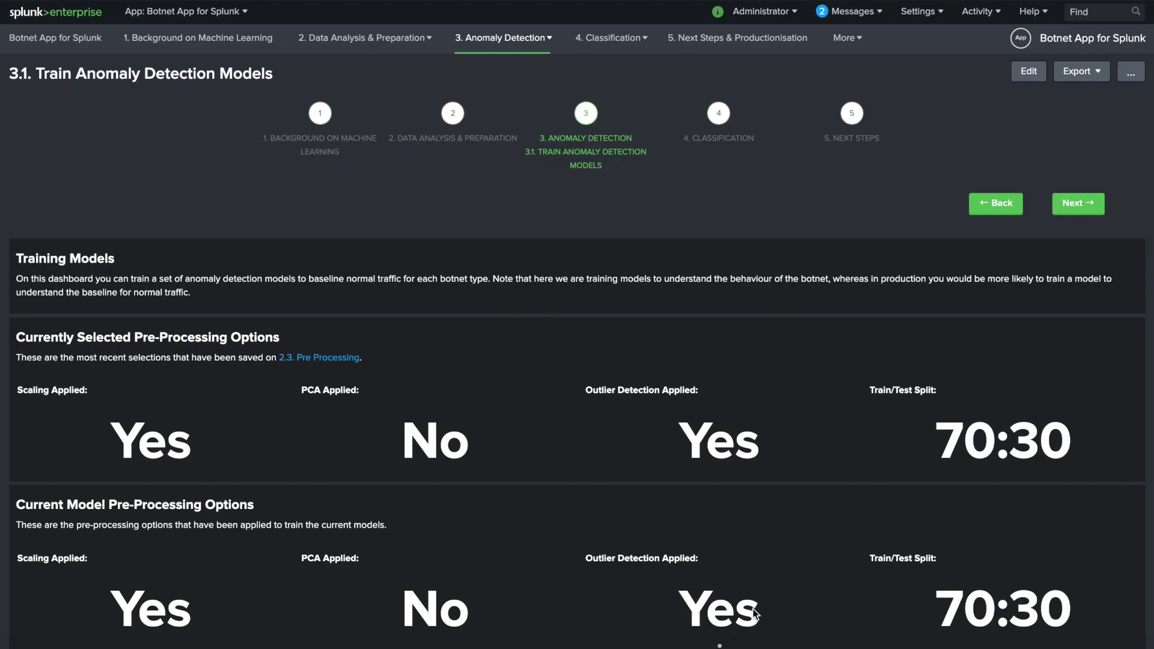
- Scroll down to the training results table and across its anomaly columns
scroll(602, 453, "down", 3)
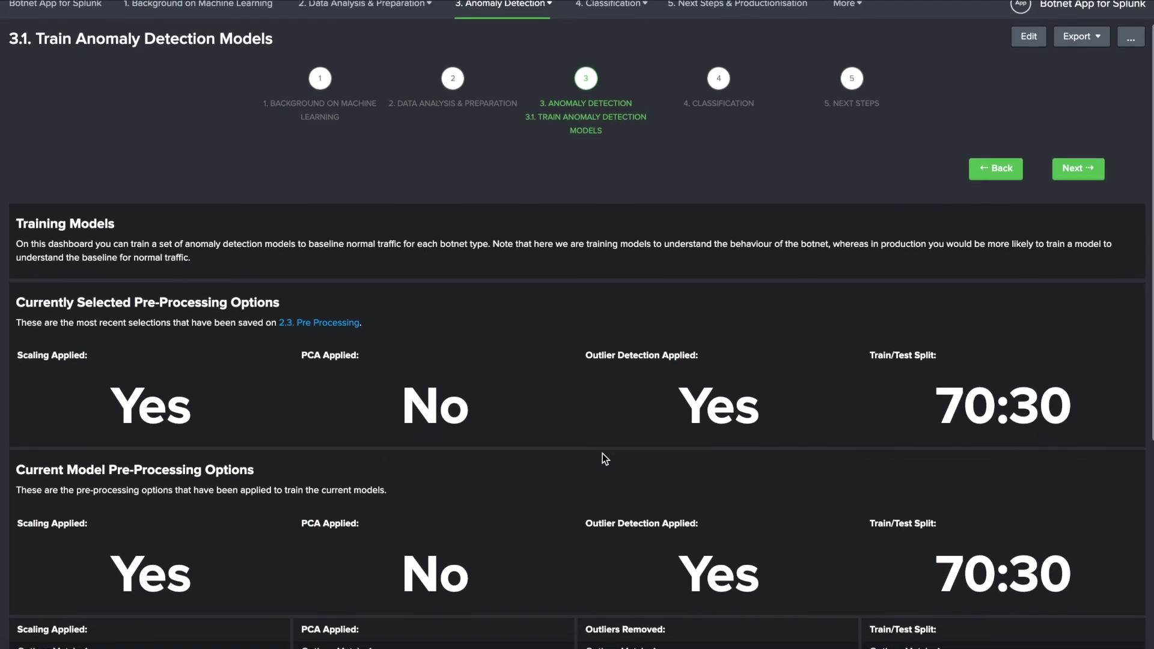
scroll(602, 453, "down", 5)
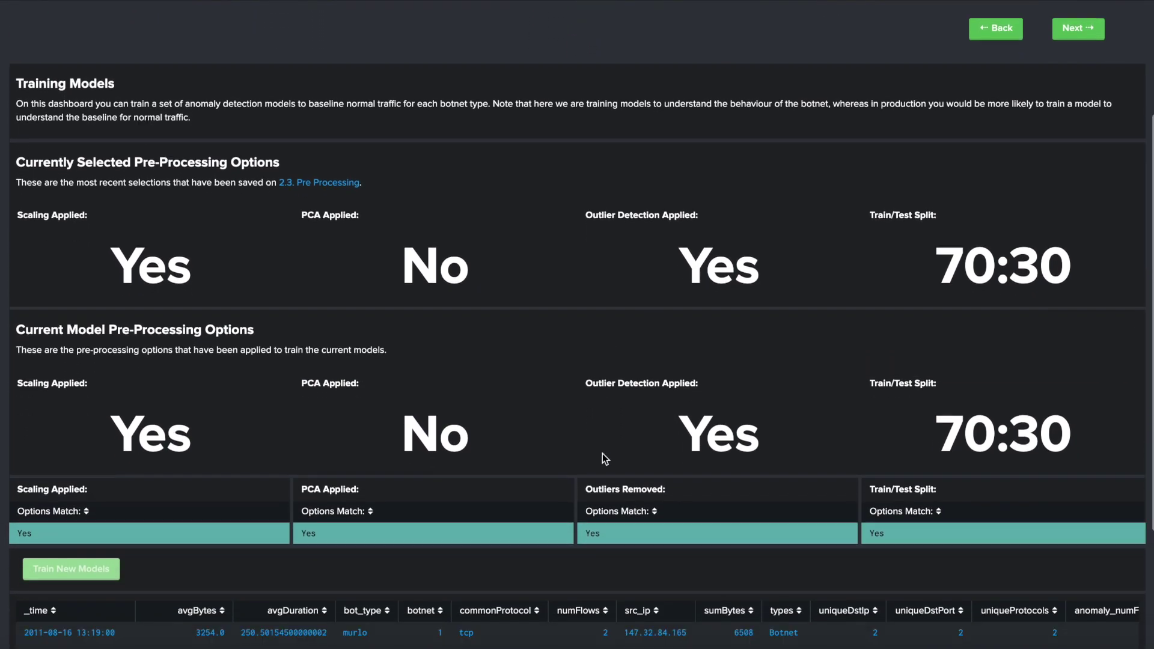
scroll(603, 453, "down", 3)
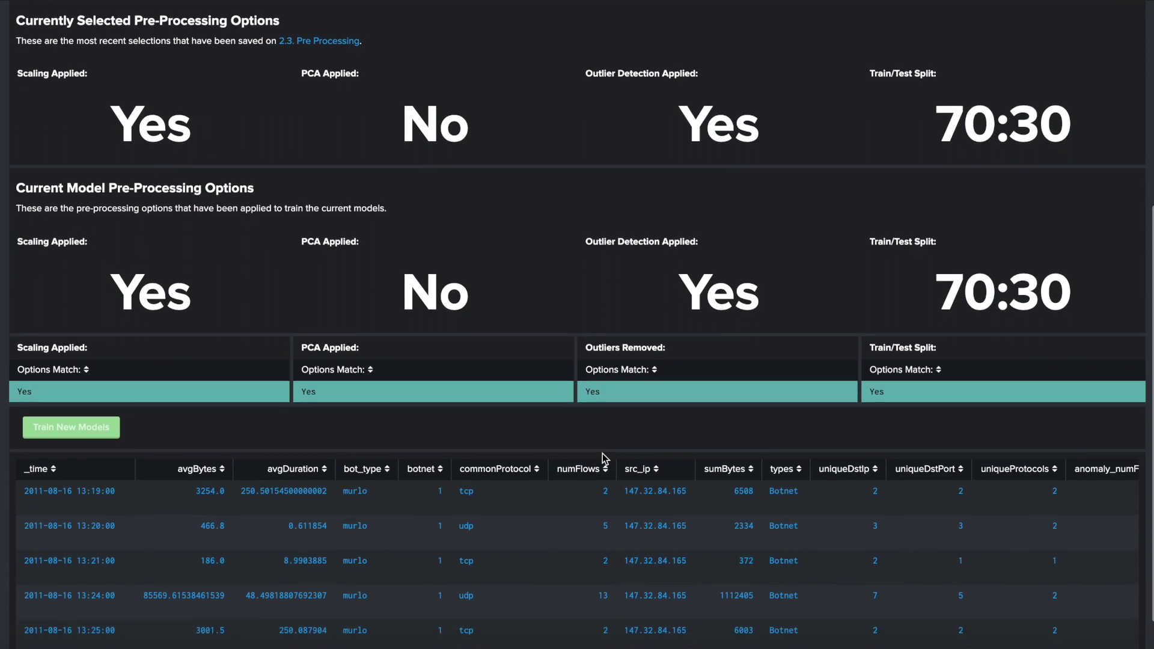
scroll(602, 453, "down", 1)
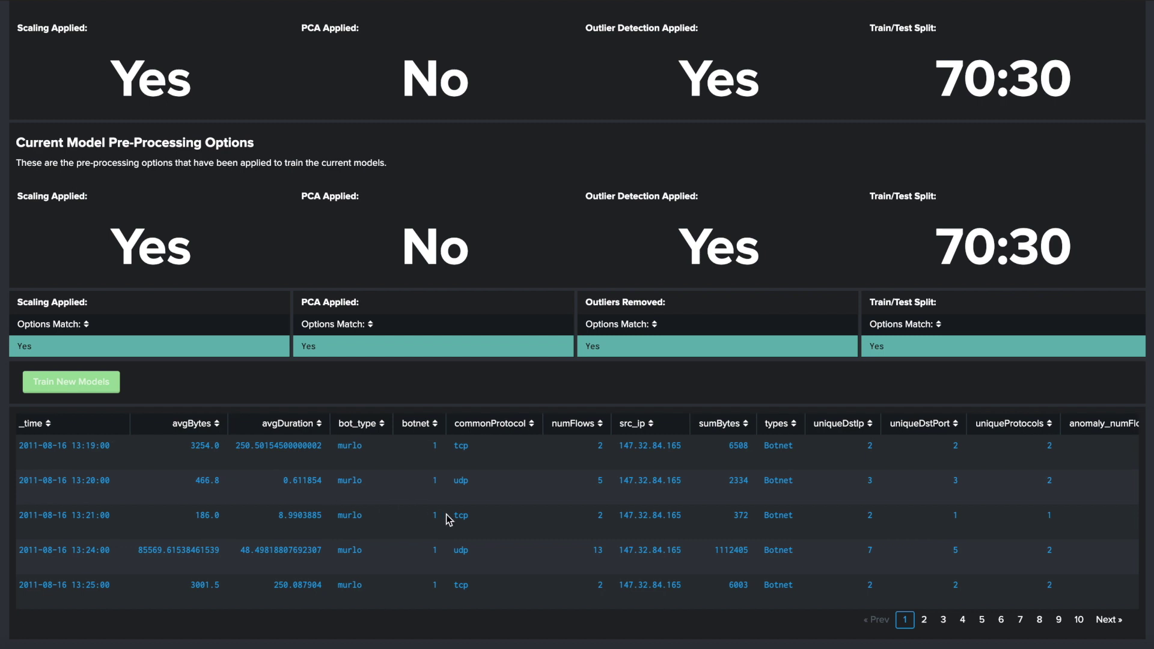
scroll(446, 515, "right", 3)
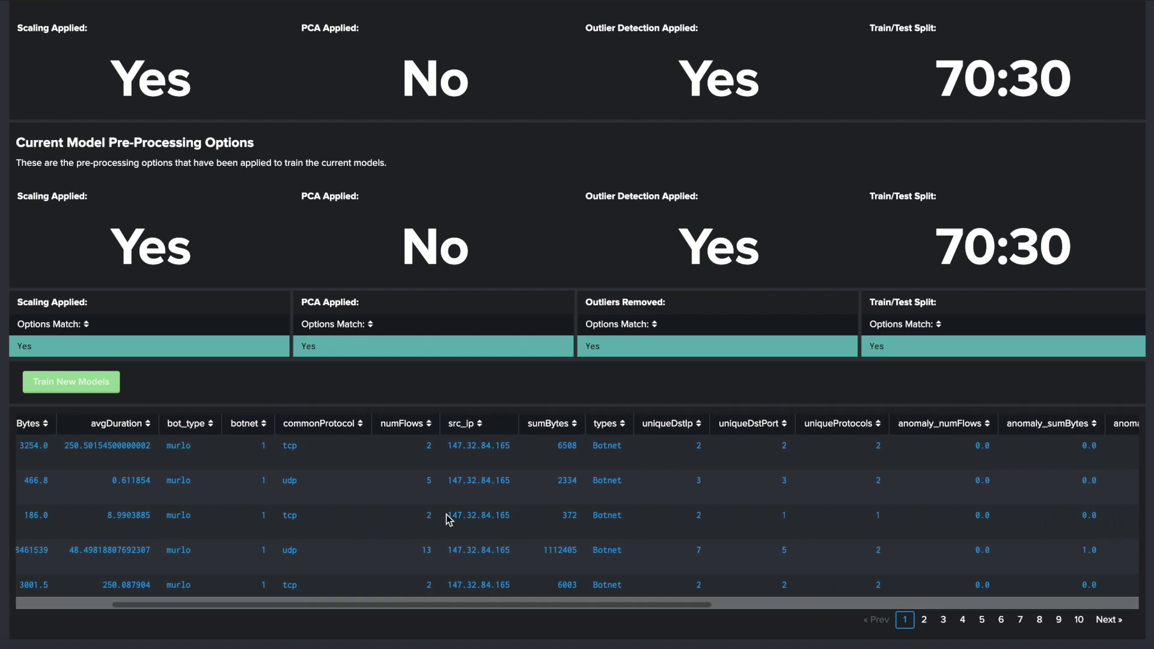
scroll(446, 515, "right", 4)
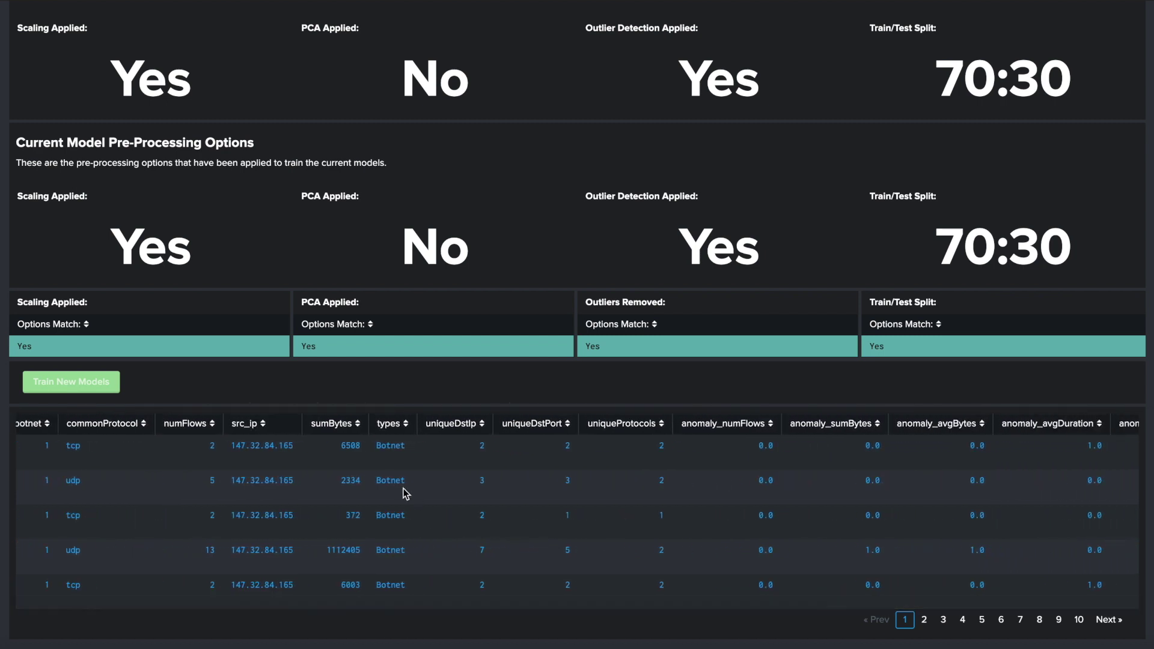
scroll(397, 481, "right", 5)
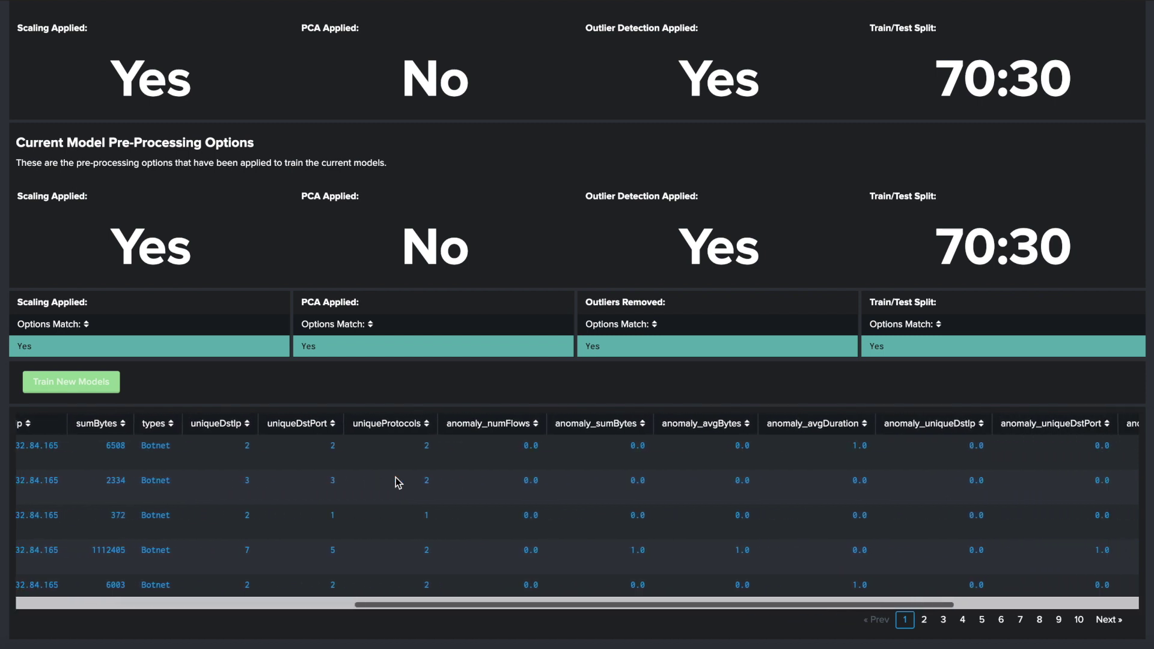
scroll(397, 481, "right", 5)
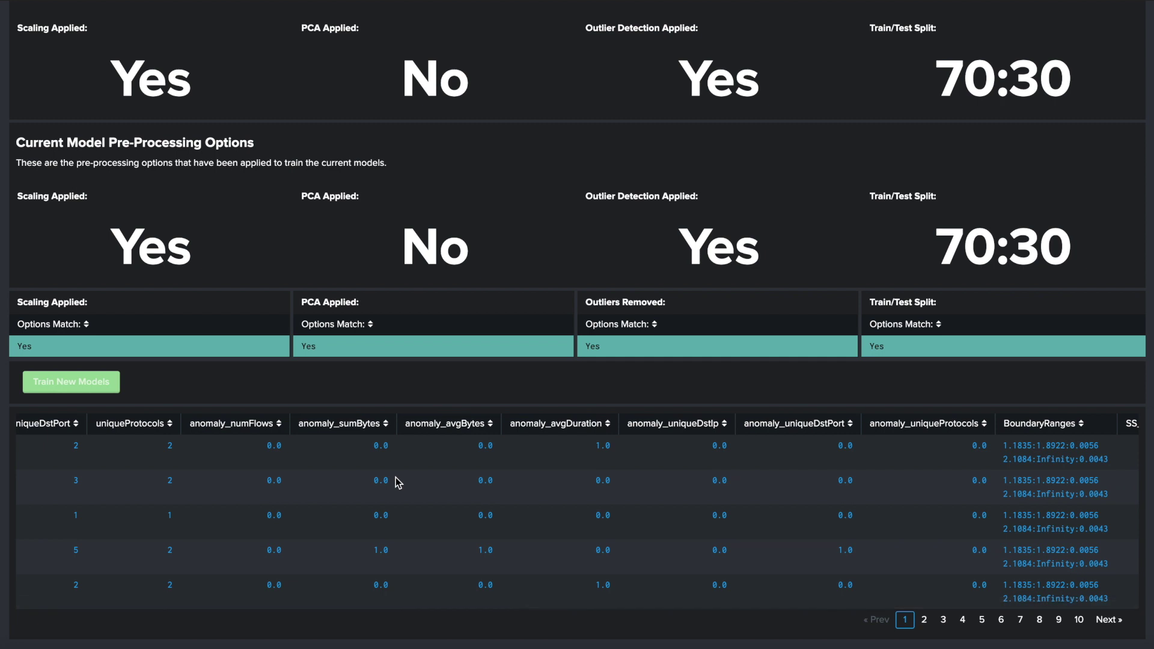
scroll(397, 481, "right", 2)
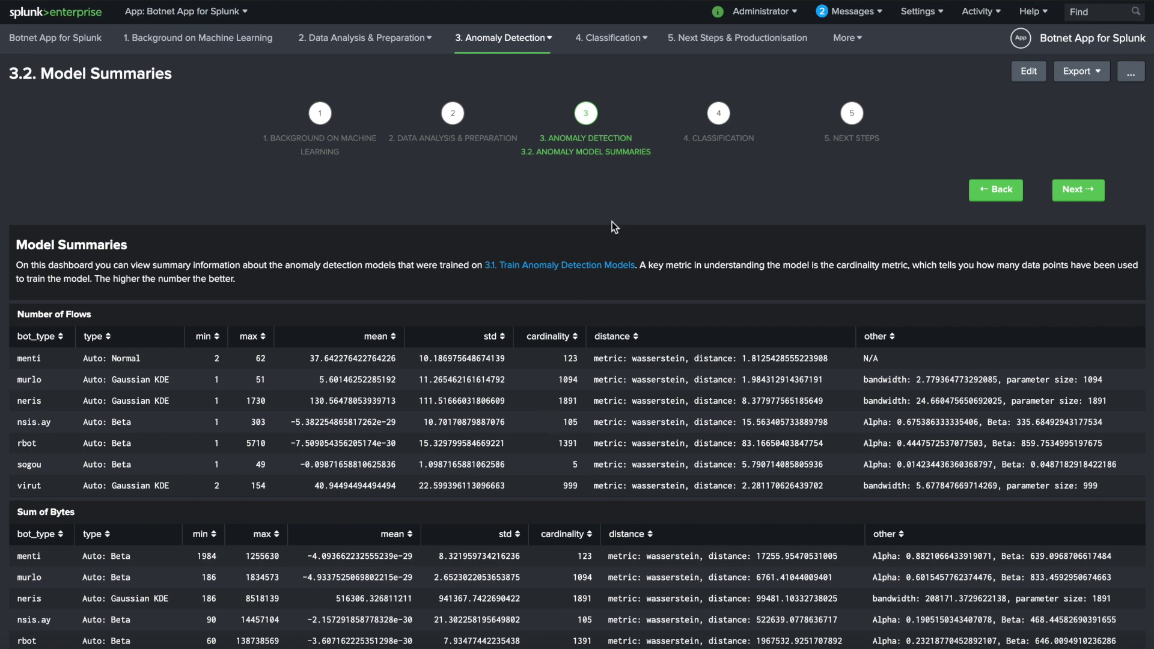
- Sort the Unique Protocols summary table by type, then reverse the sort order
scroll(615, 227, "down", 4)
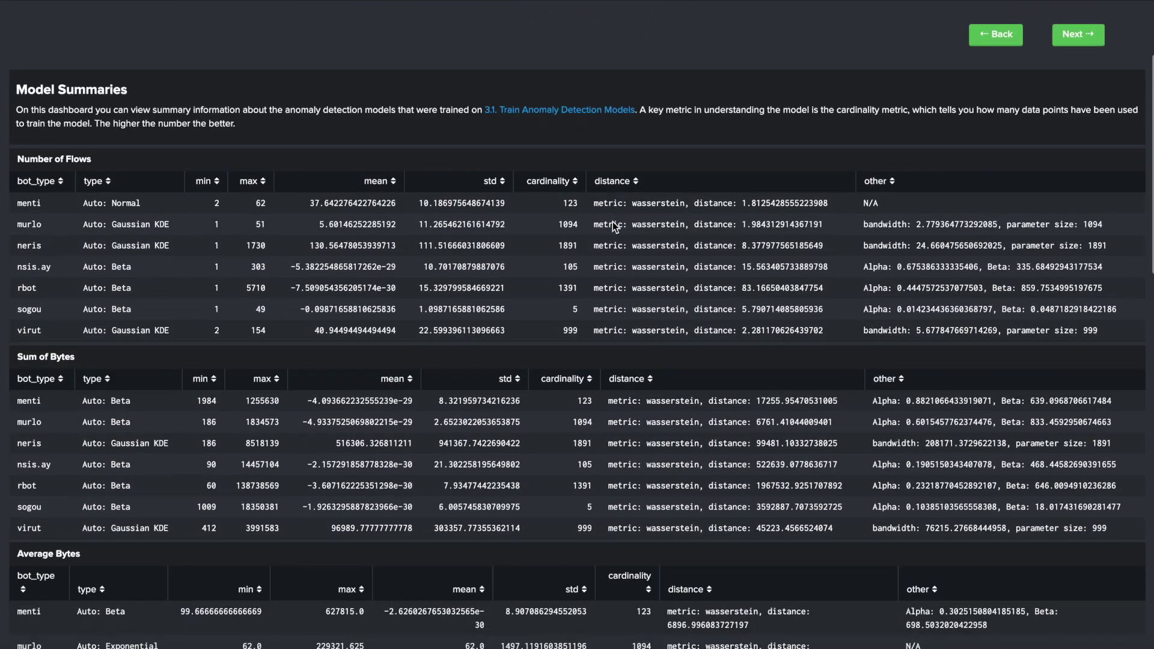
scroll(612, 222, "down", 1)
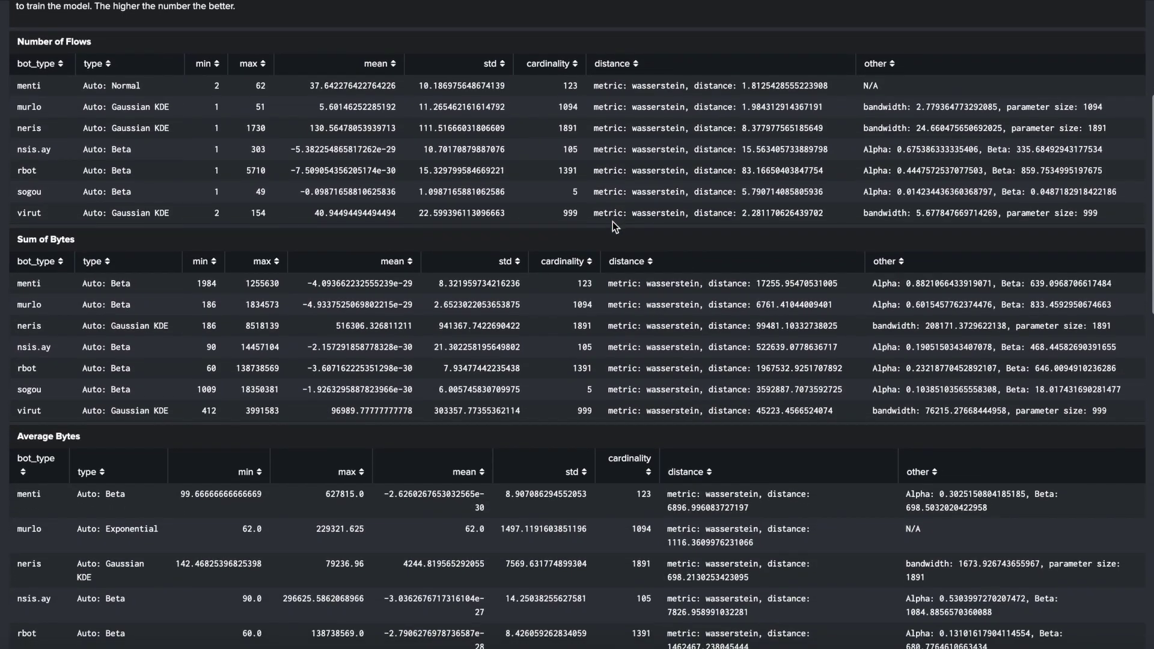
scroll(612, 222, "down", 1)
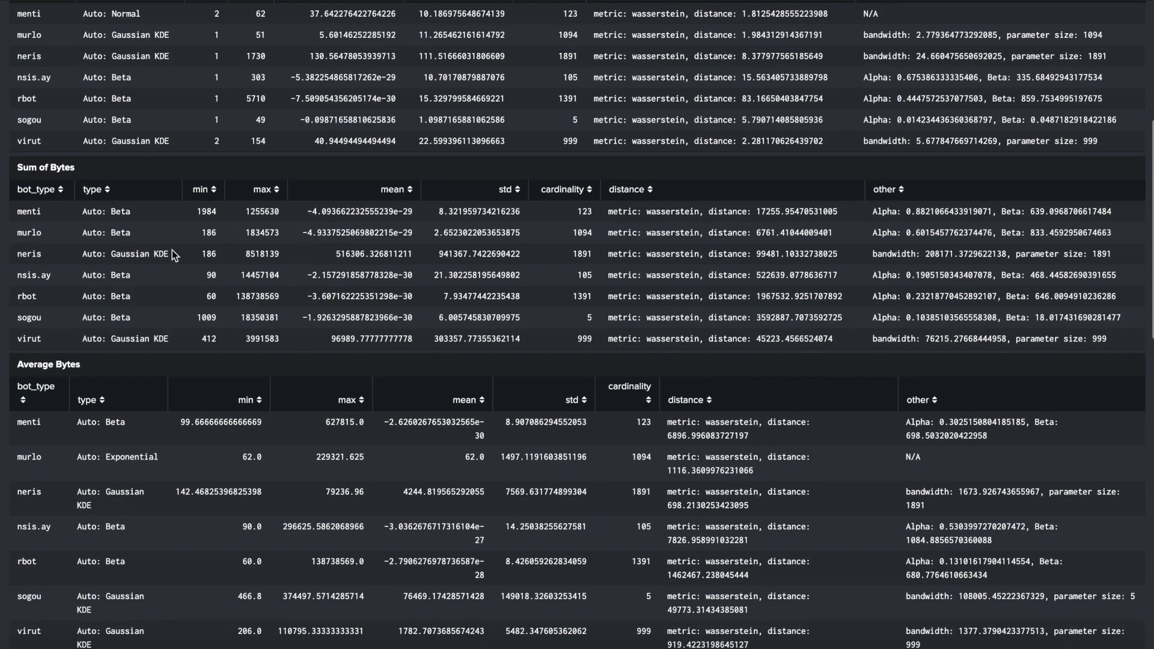
scroll(45, 363, "down", 8)
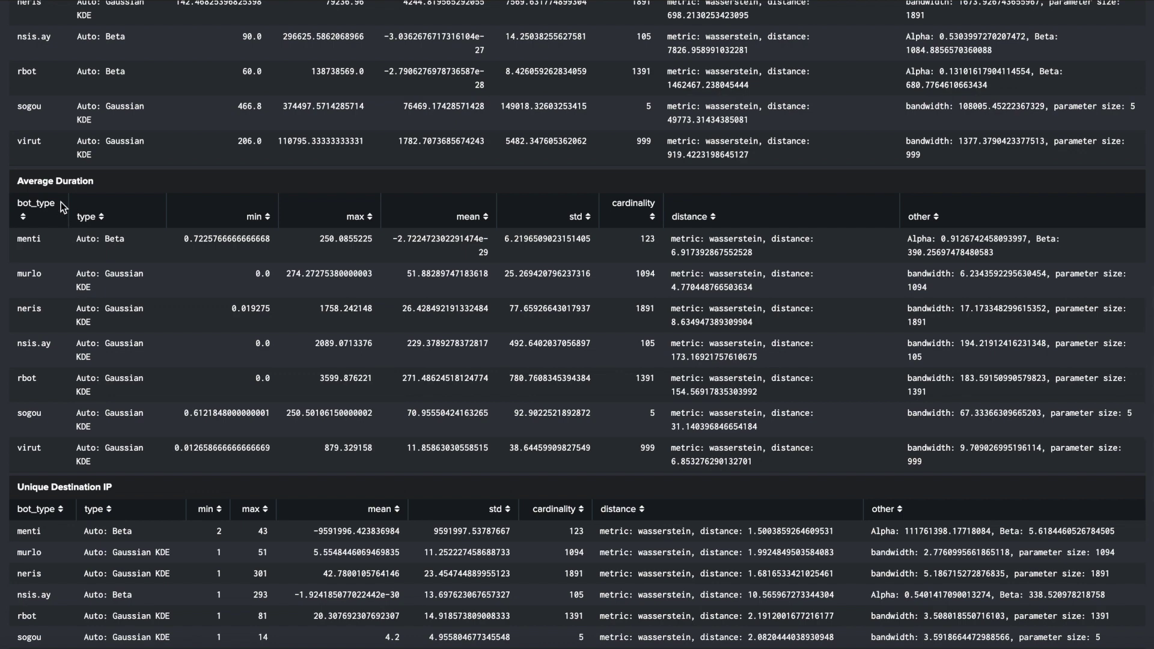
scroll(77, 418, "down", 6)
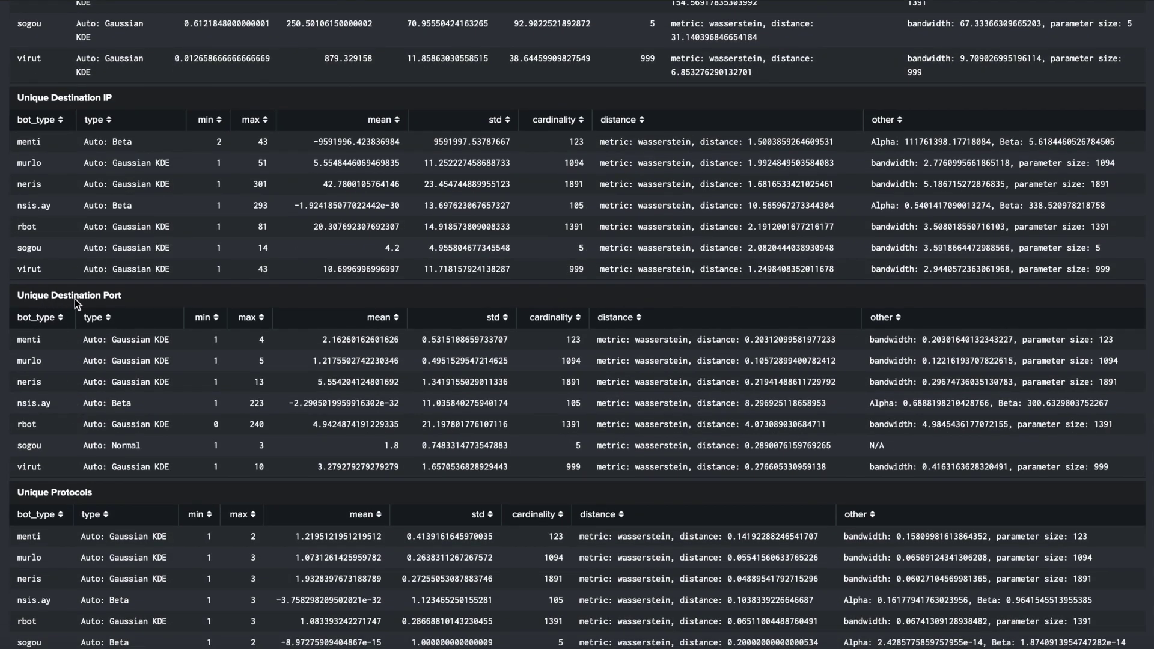
scroll(99, 404, "down", 1)
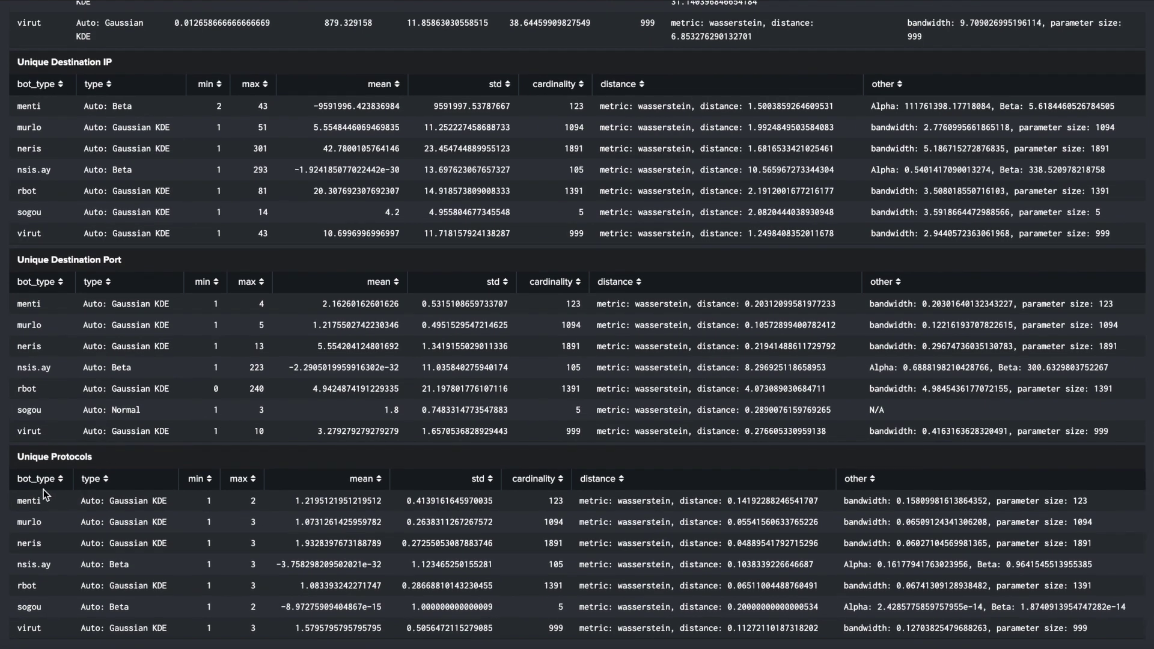
left_click(109, 480)
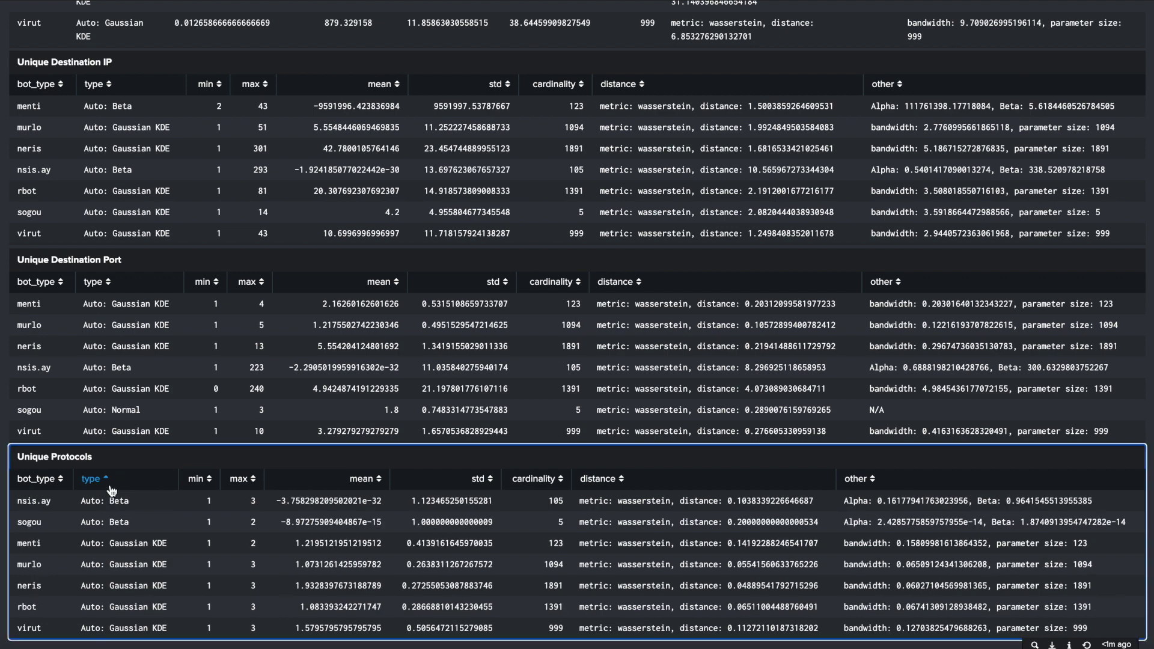
left_click(107, 480)
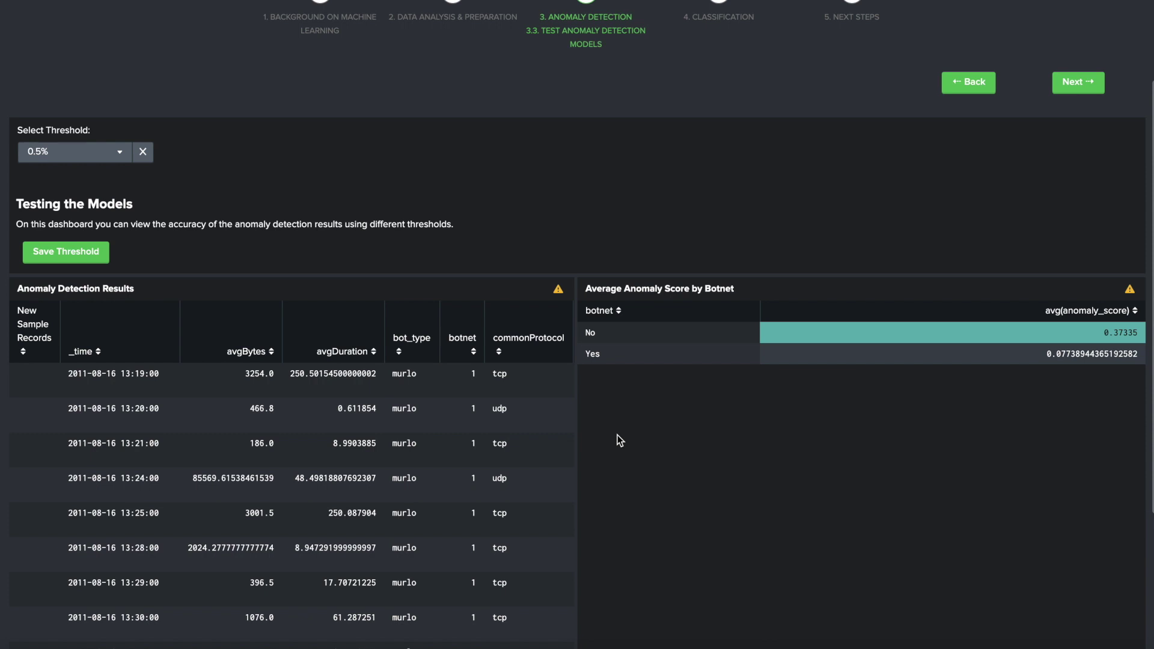
- Save and confirm 0.5% as the anomaly threshold, then go to 4.1.1 Model Training
scroll(619, 440, "down", 3)
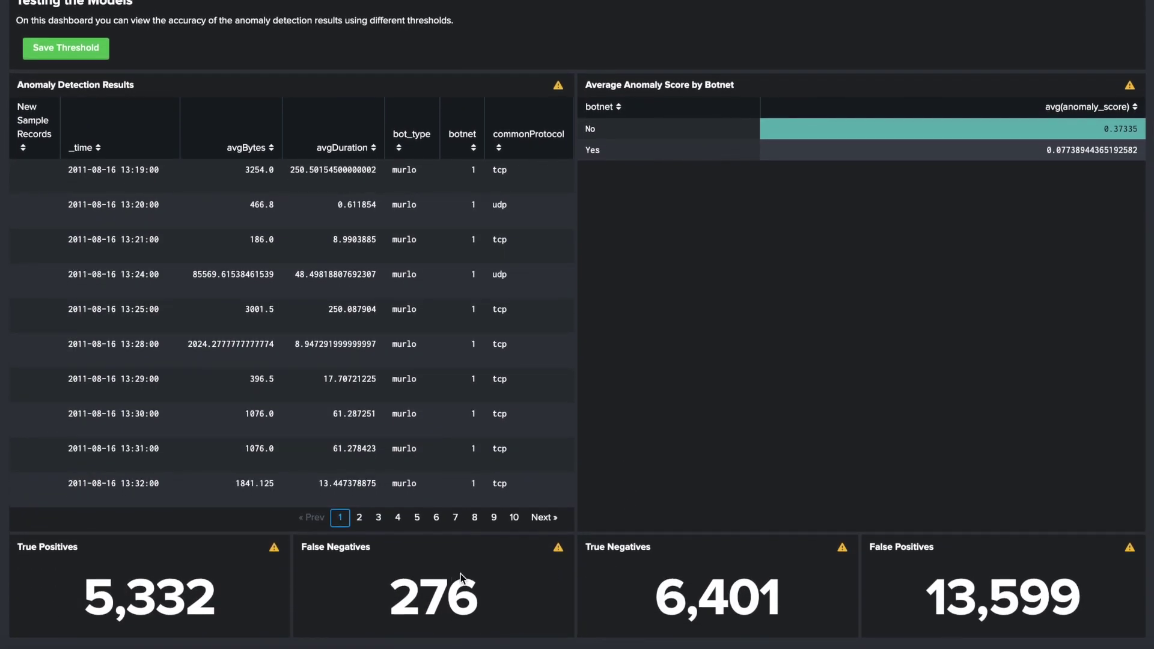
scroll(654, 475, "up", 1)
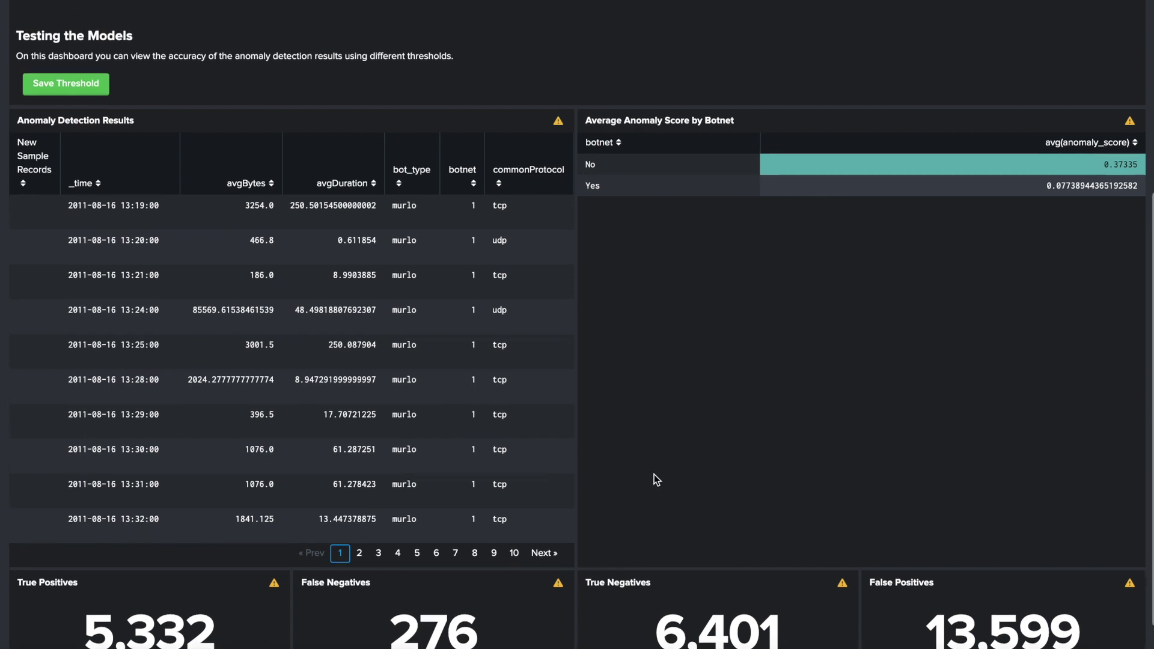
scroll(654, 474, "up", 5)
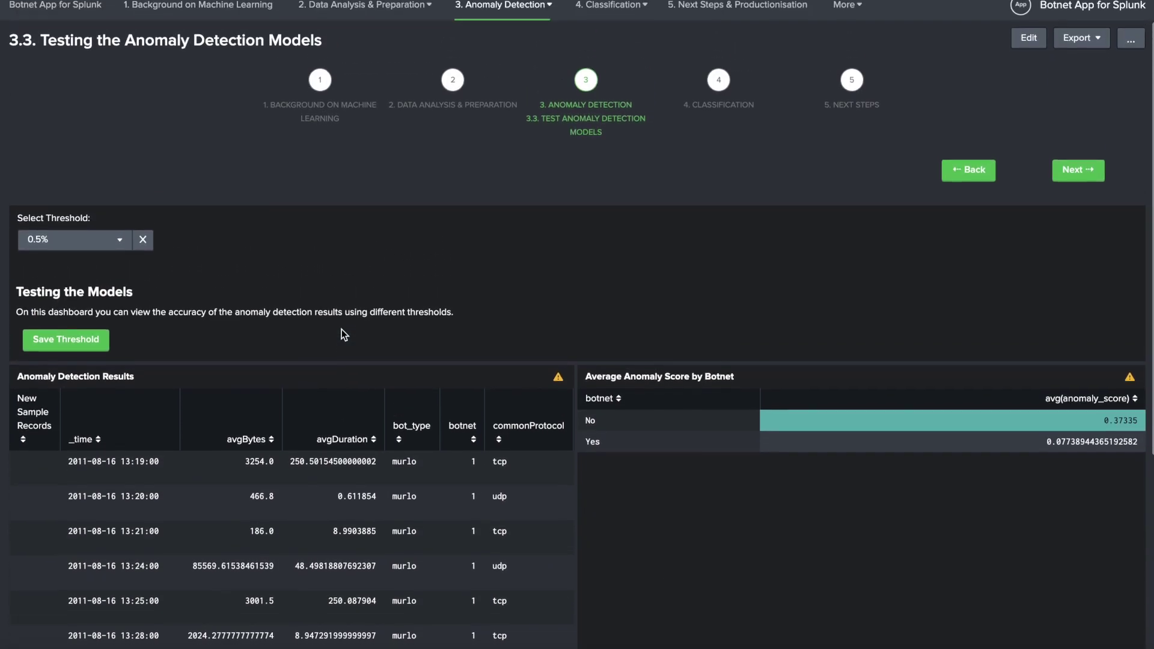
left_click(78, 376)
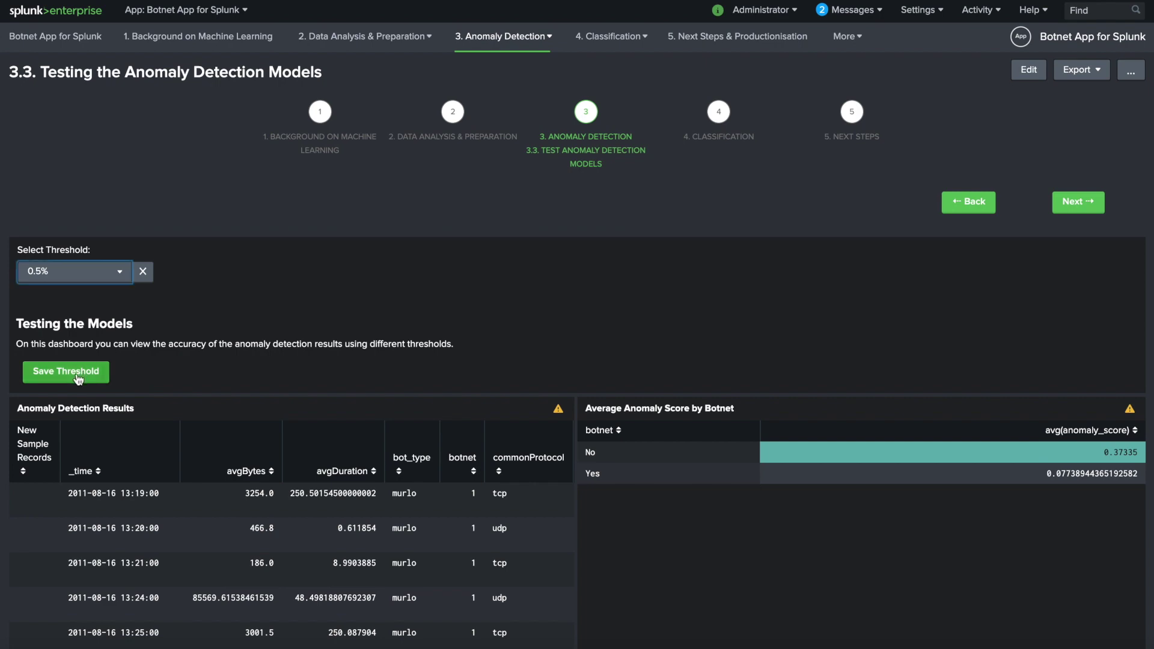
left_click(721, 51)
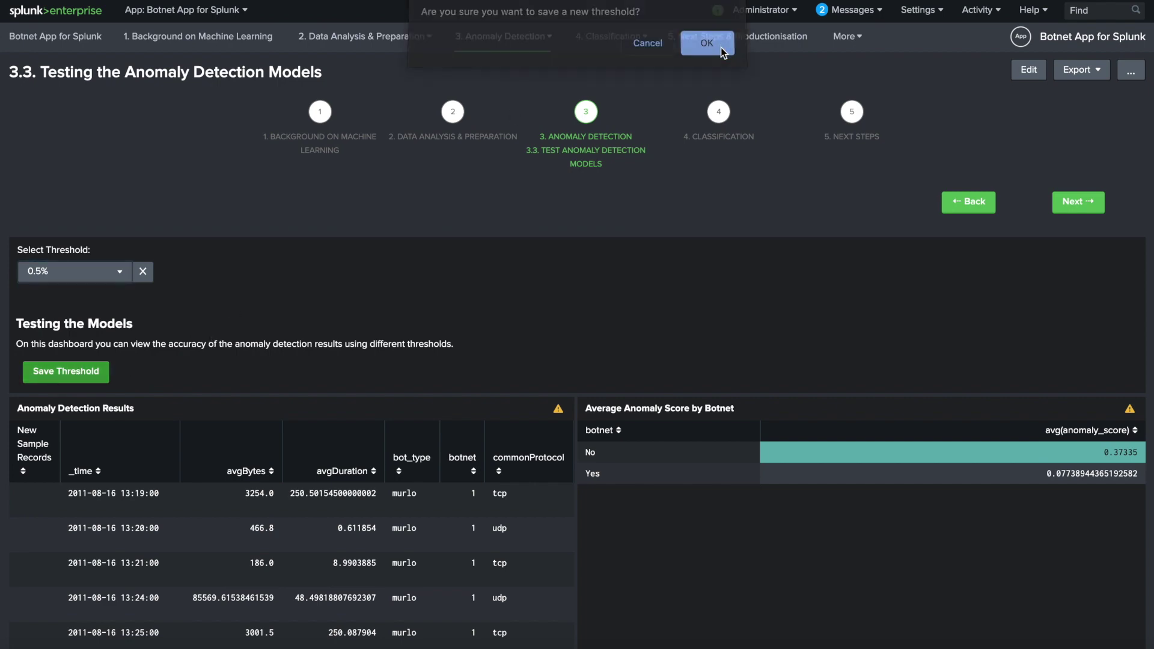
left_click(679, 150)
scroll(506, 215, "down", 2)
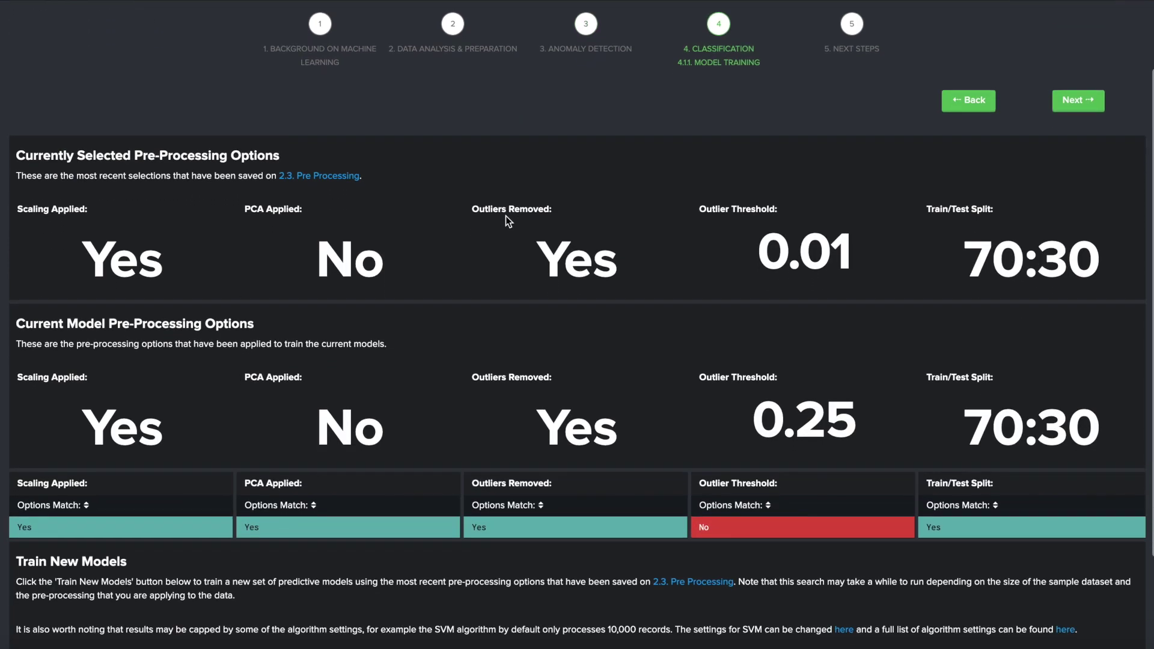
- Scroll down the Model Training page and open View Model Summaries for 4.2 Model Testing
scroll(506, 215, "down", 2)
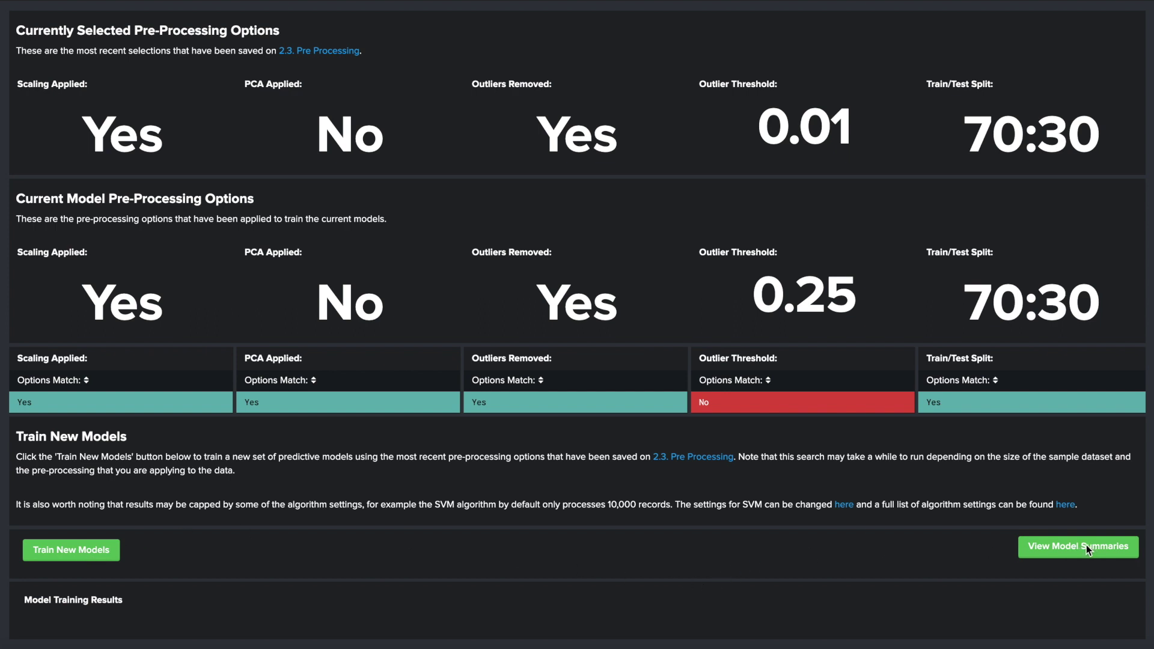
left_click(1049, 544)
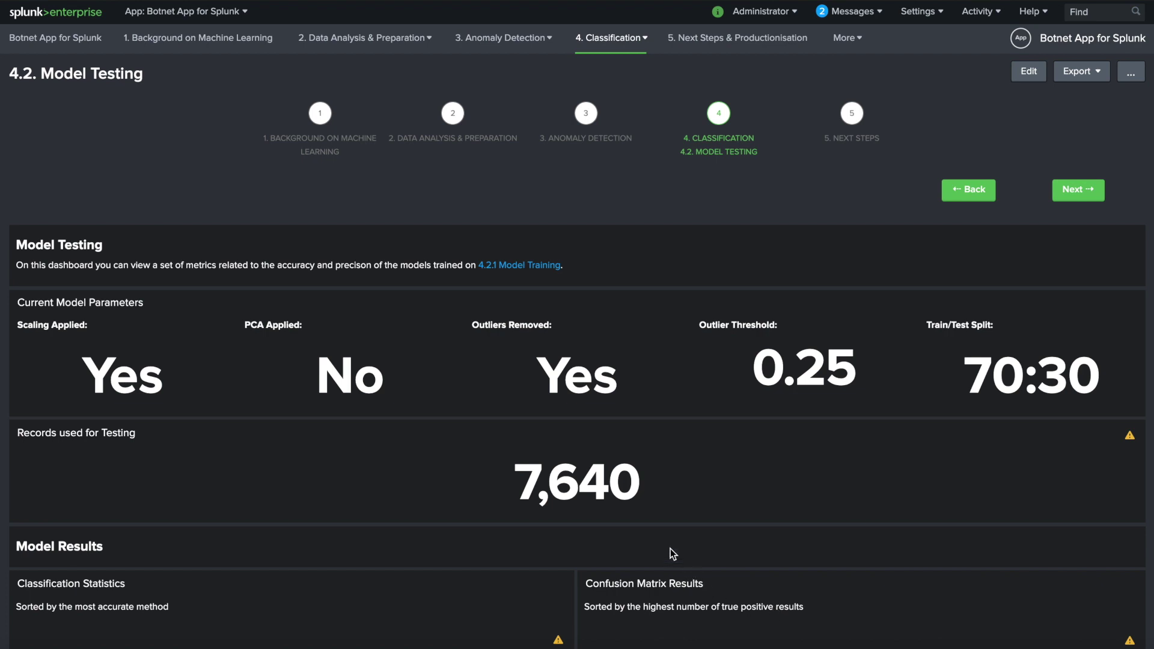
- Scroll through the Model Testing statistics and results chart
scroll(658, 523, "down", 3)
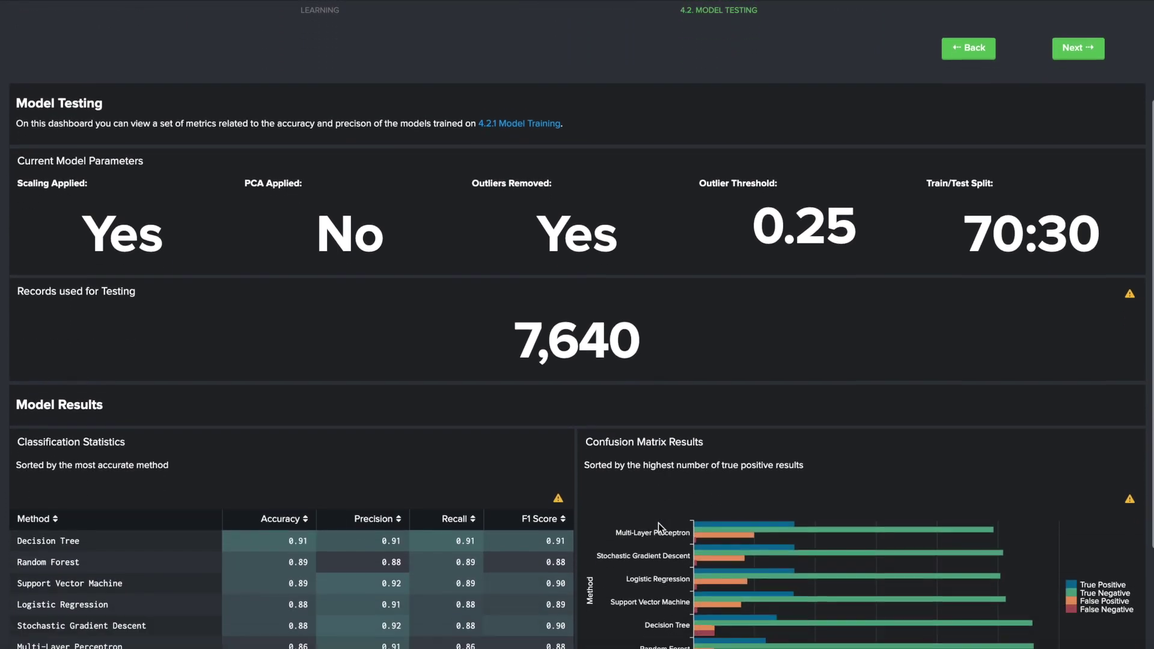
scroll(659, 523, "down", 3)
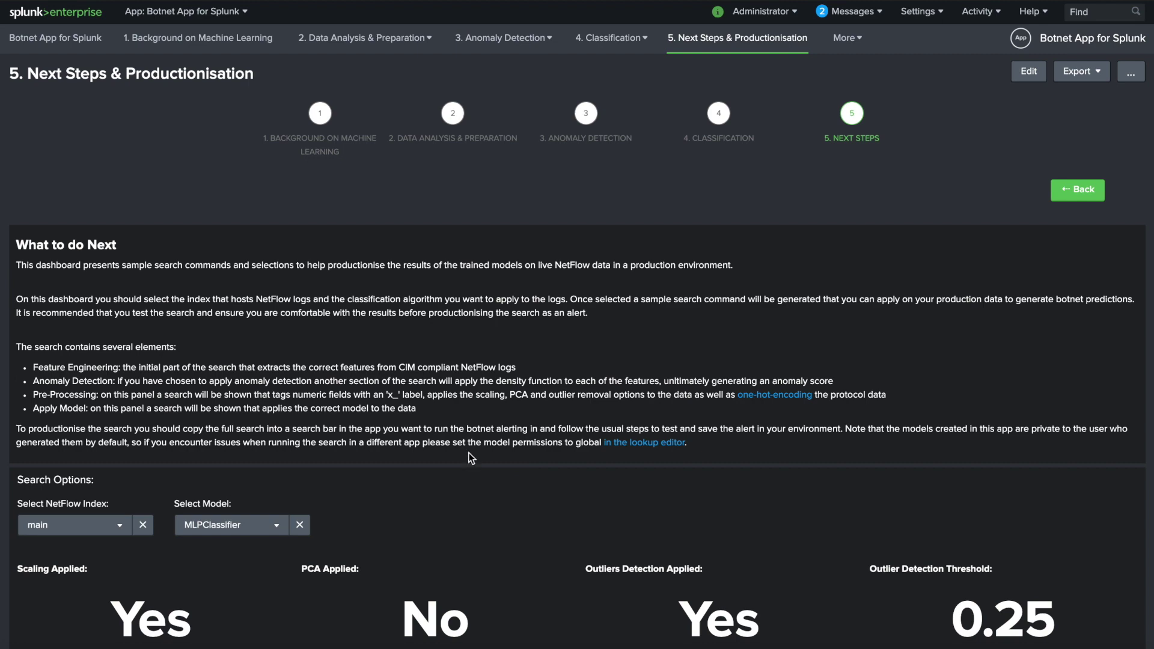
- Select the entire Full Search text running index=main through botnet_scaler and botnet_MLP
scroll(470, 424, "down", 2)
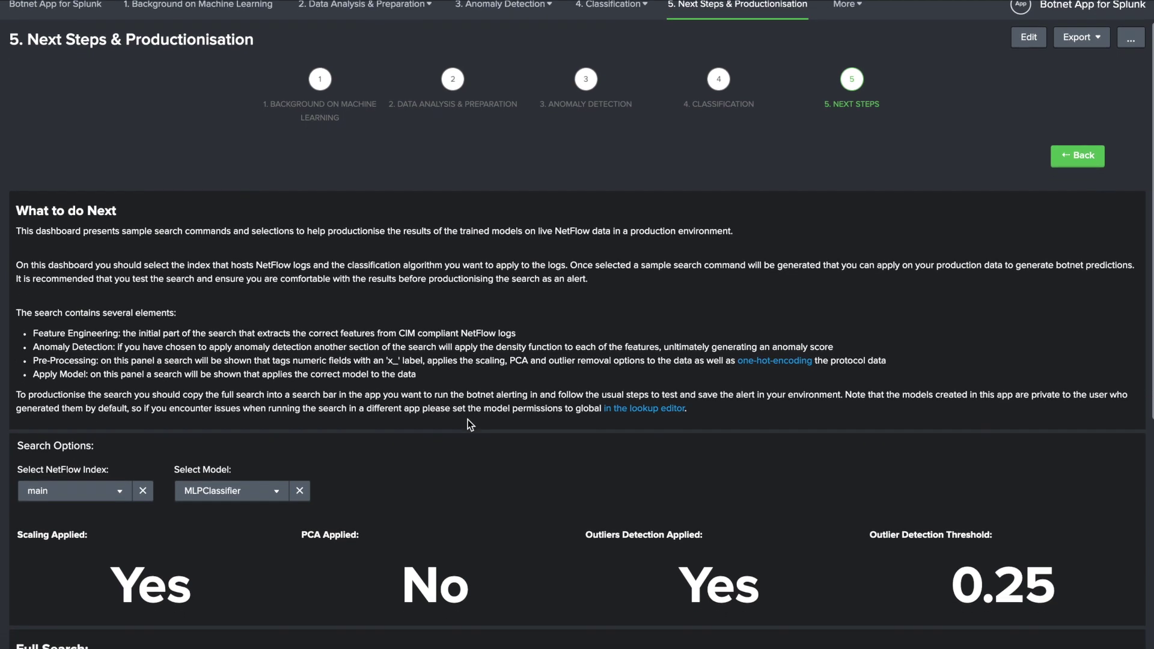
scroll(470, 425, "down", 3)
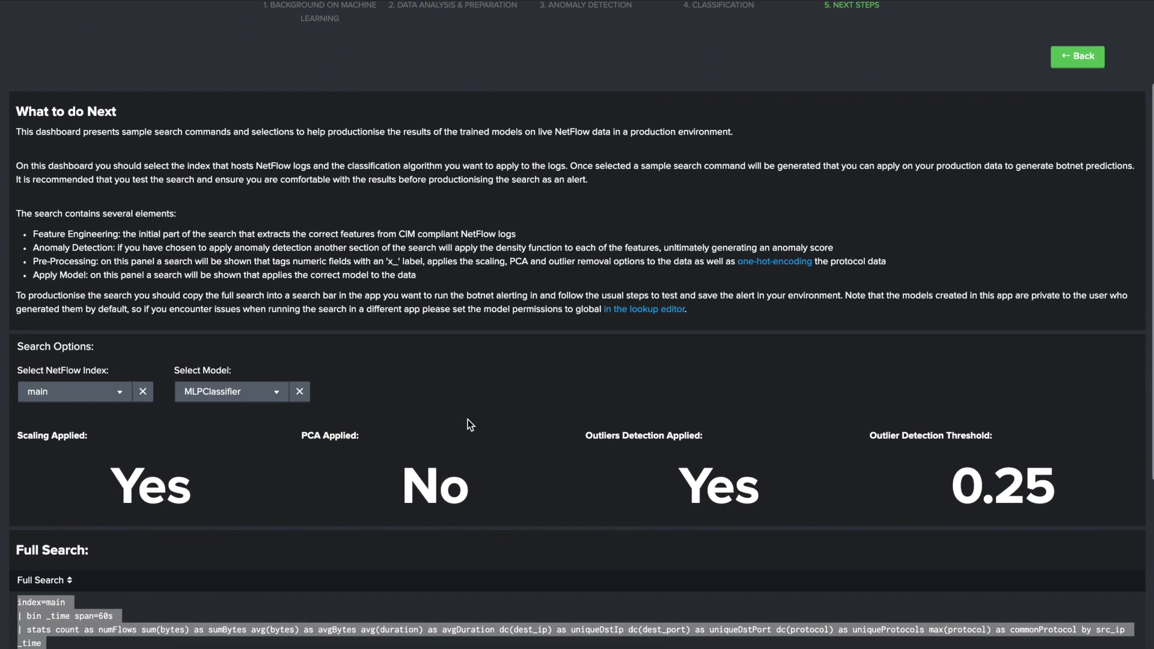
scroll(467, 419, "down", 5)
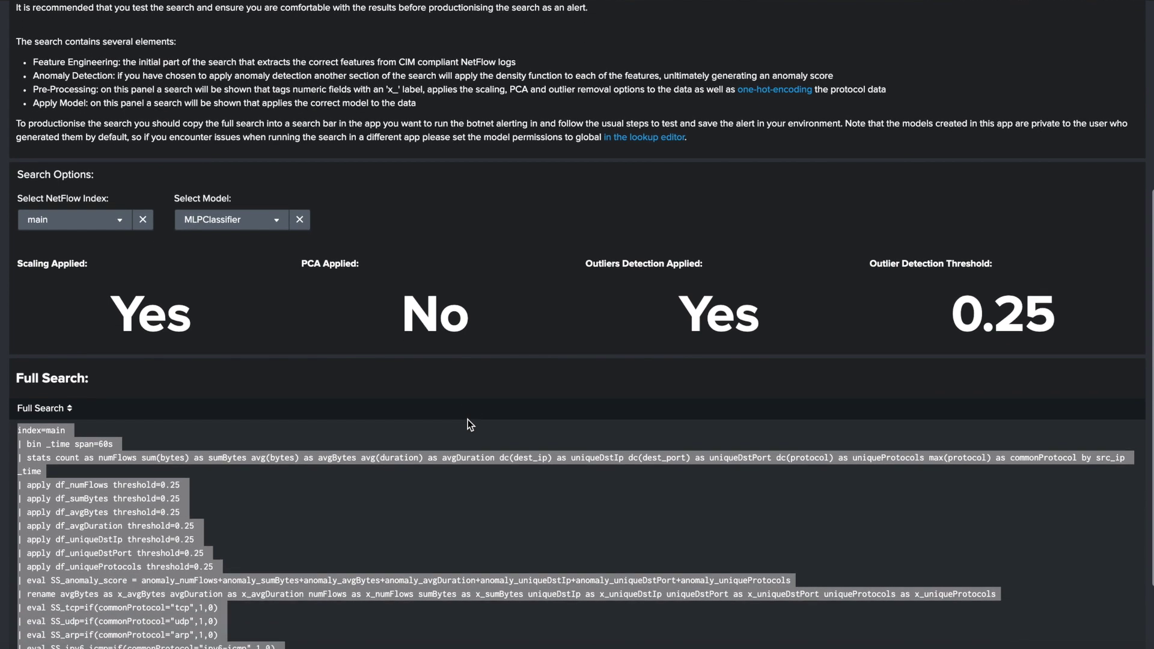
scroll(470, 424, "down", 3)
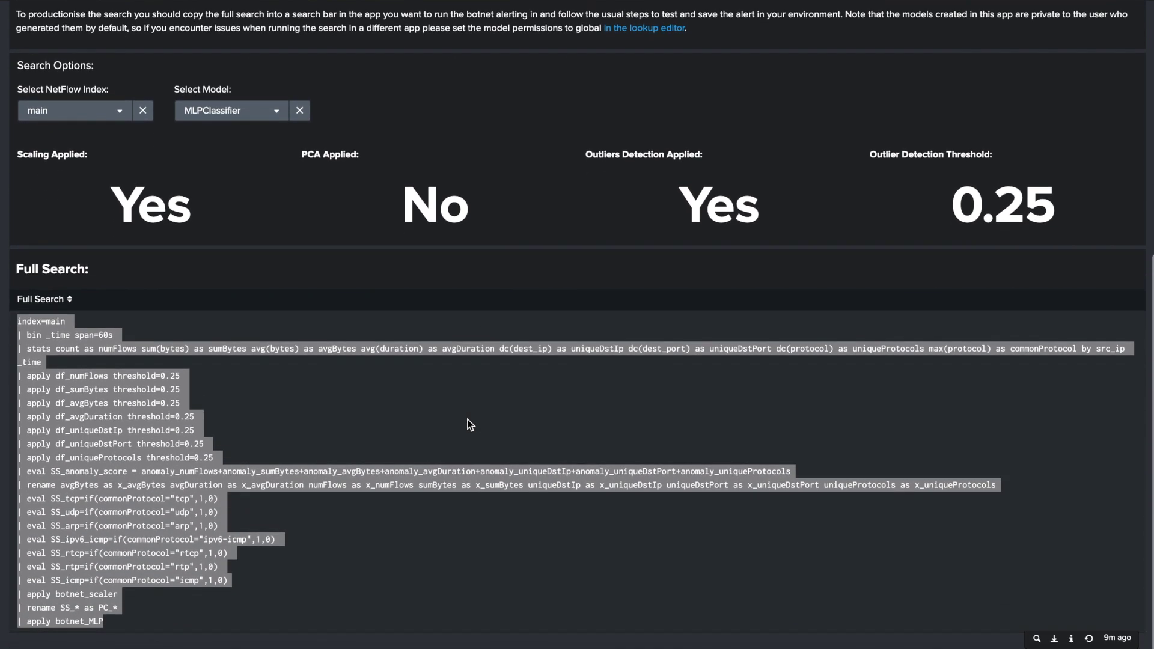
left_click(147, 631)
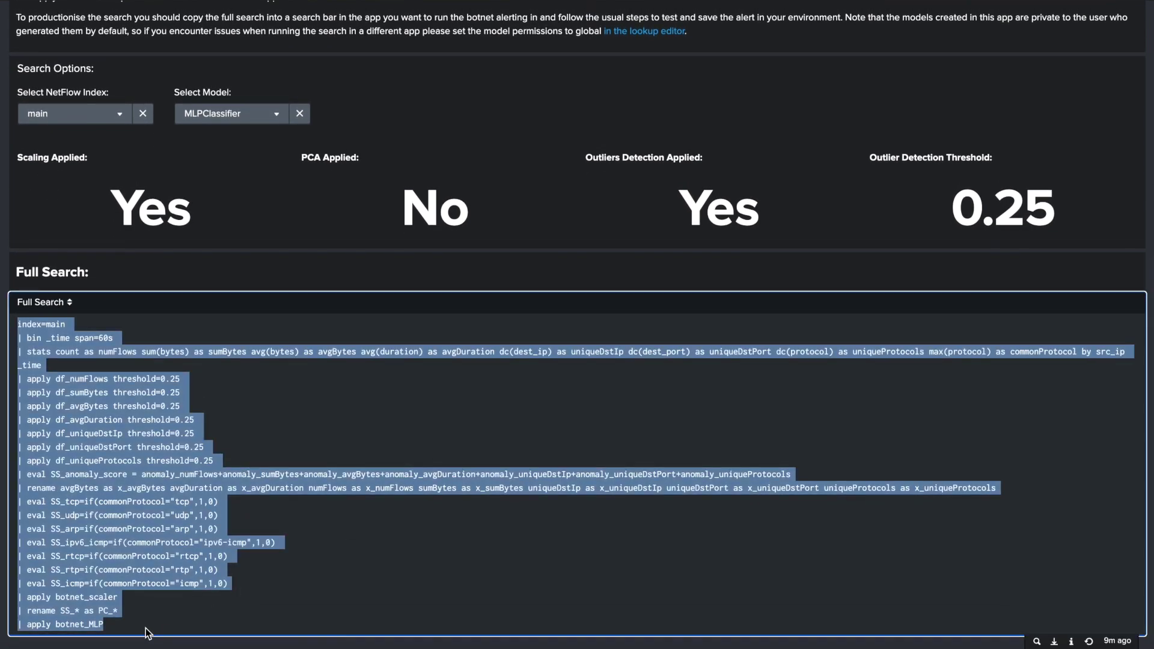
left_click(113, 627)
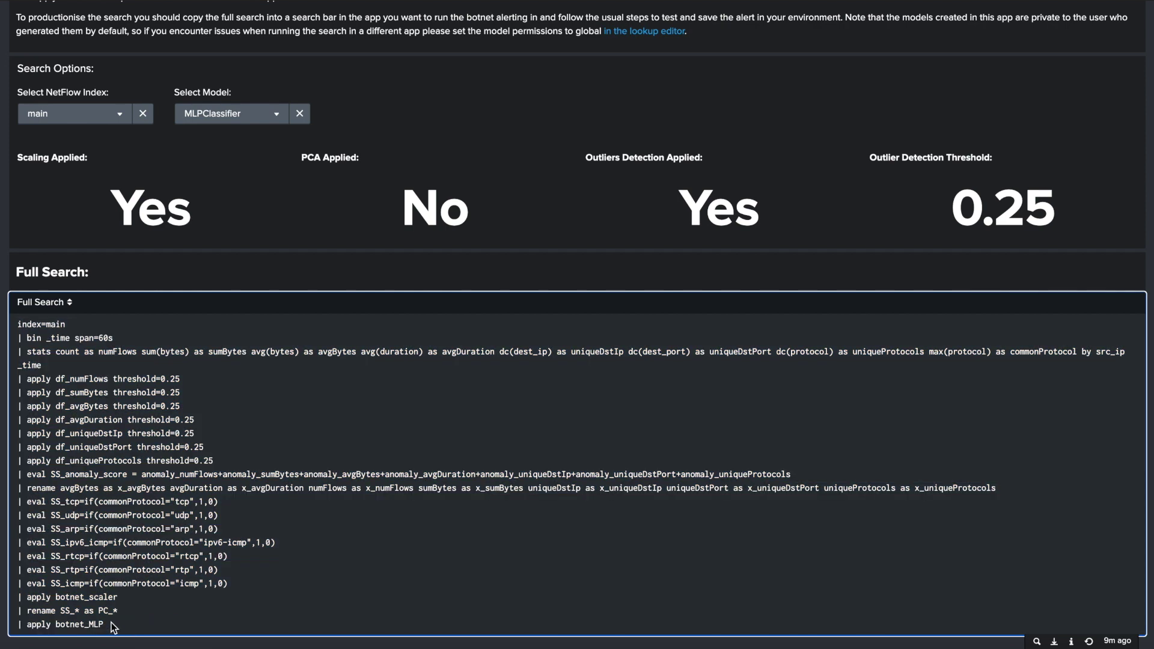
left_click_drag(113, 629, 11, 334)
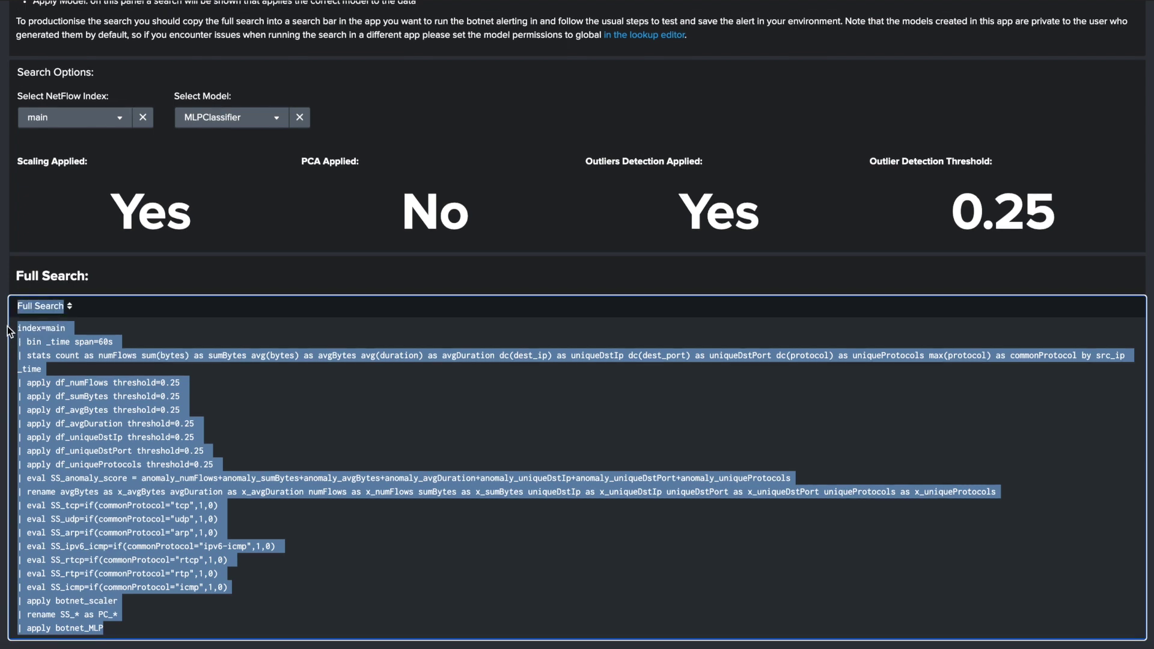